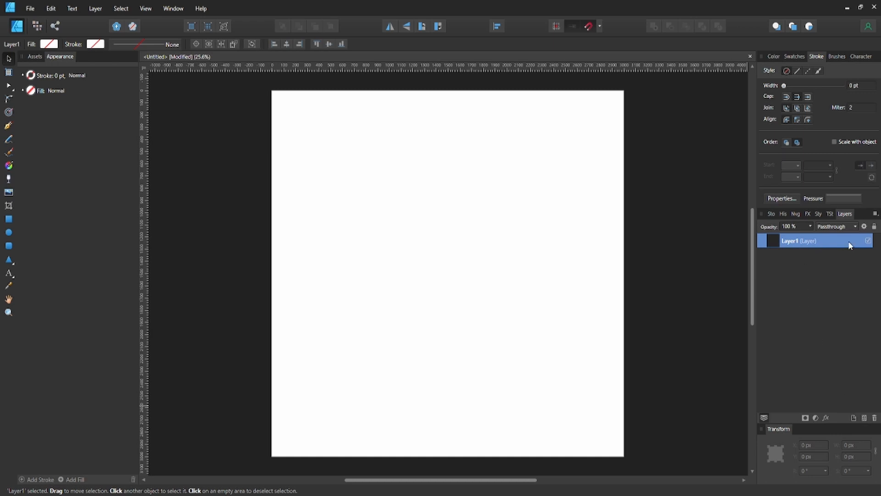
Step: Rename Layer1 as "Stroke"
double_click(787, 243)
text(Stroke)
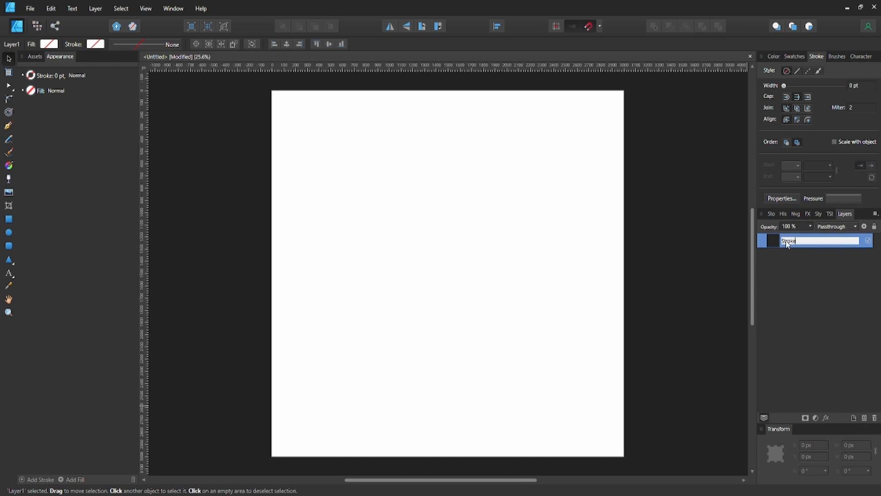
key(Return)
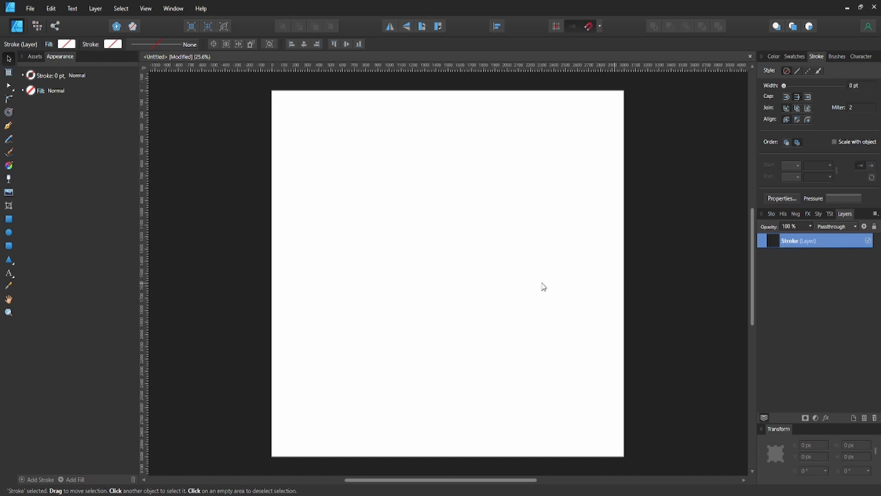
Step: Draw a circle centred on the page and scale it from its centre to about 1263 px in diameter
click(9, 232)
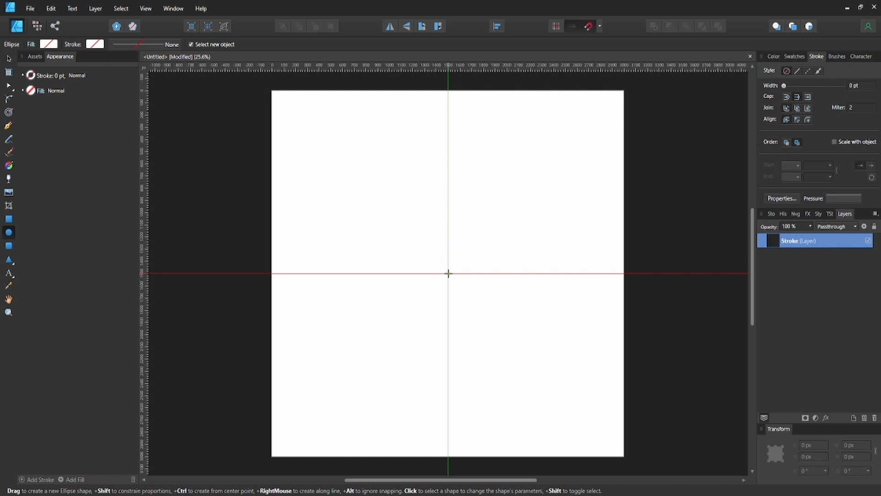
drag(448, 273, 558, 203)
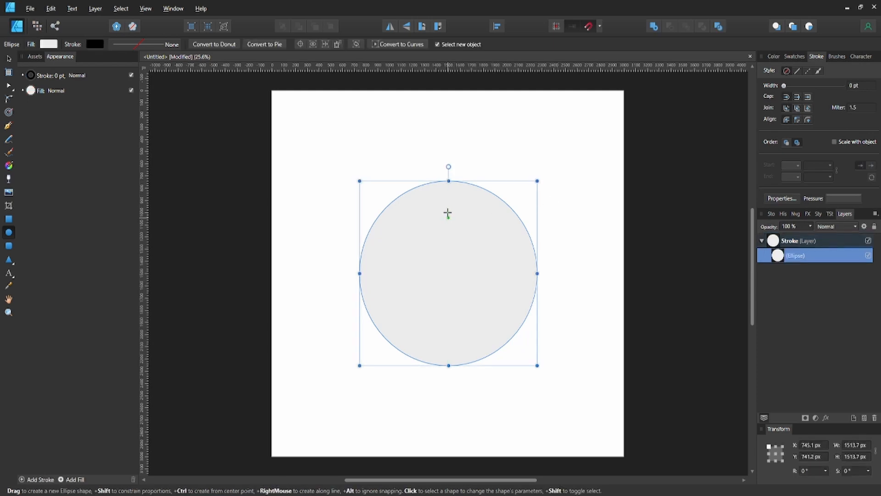
key(v)
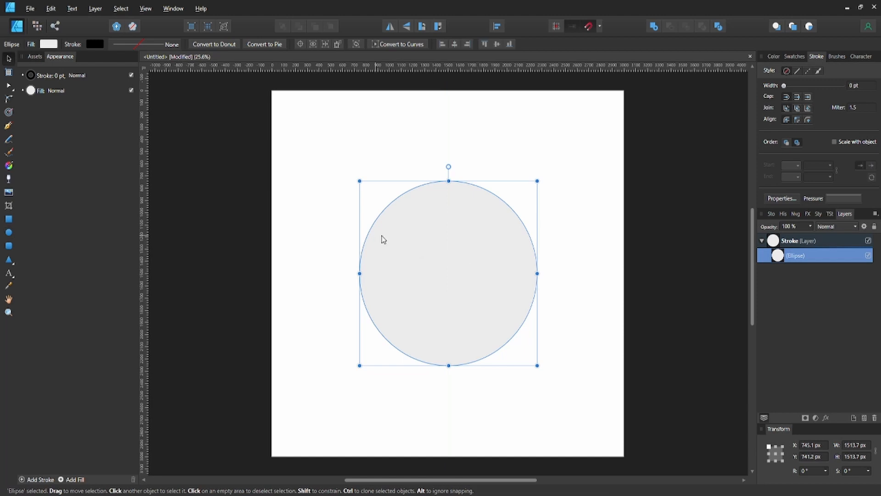
drag(537, 181, 522, 196)
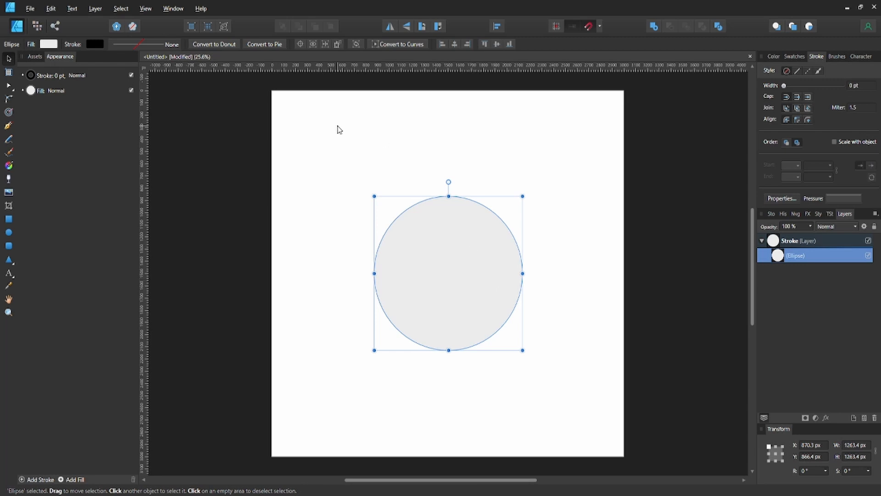
Step: Remove the circle's fill and set its stroke width to 8 pt
click(48, 43)
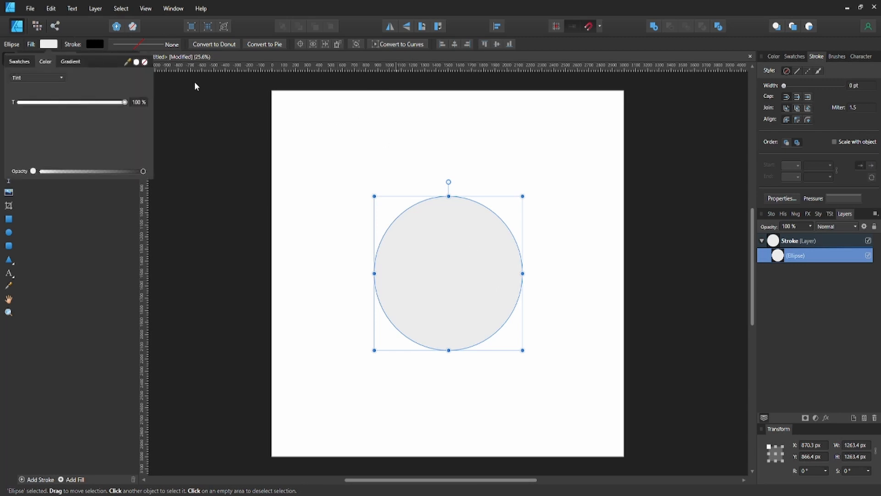
click(148, 63)
click(146, 40)
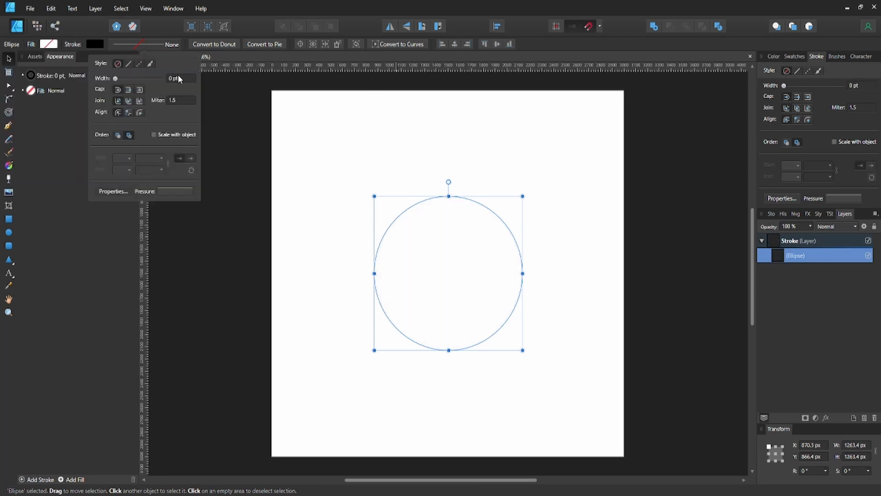
text(8)
key(Return)
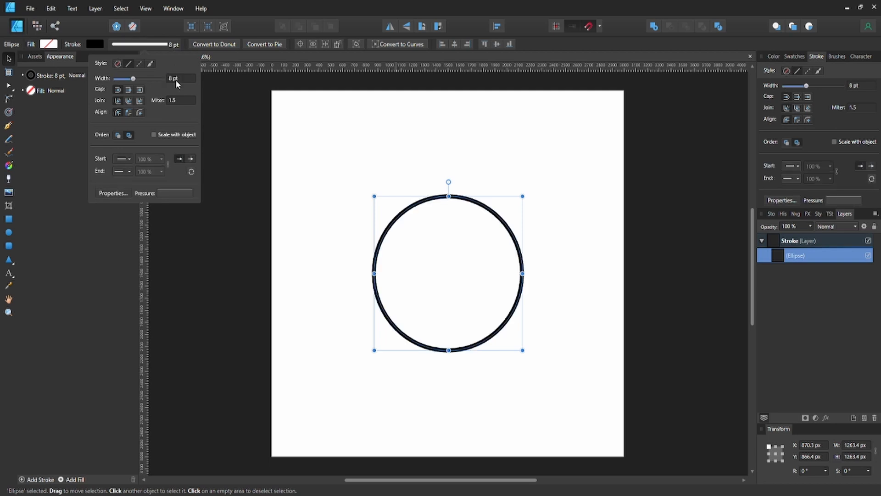
click(177, 79)
click(546, 187)
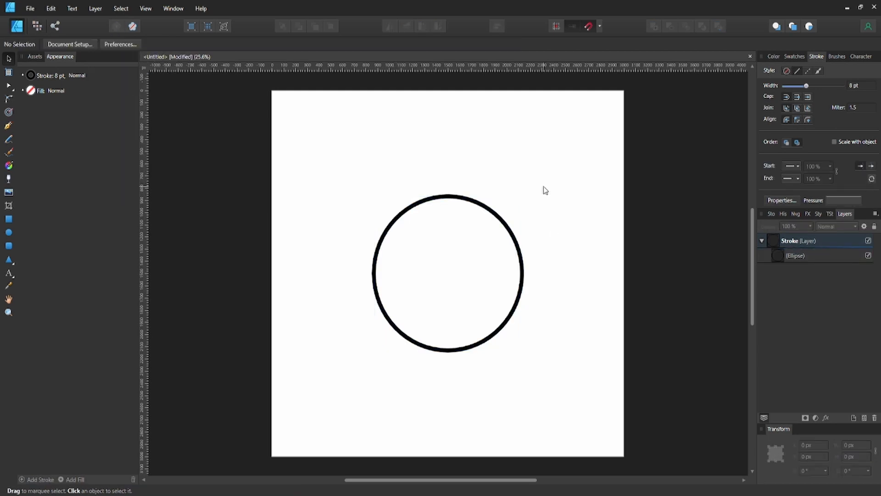
Step: Convert the circle to curves and move its top node straight up to about Y 440 px to form an egg
click(479, 210)
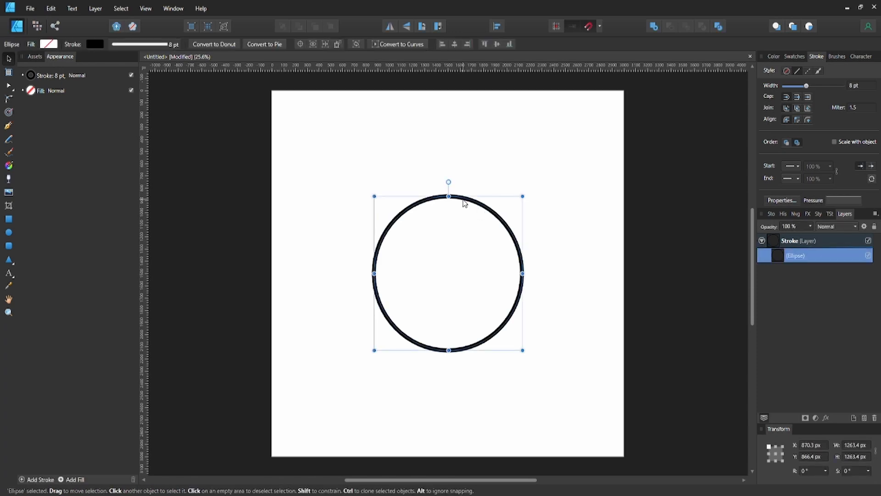
click(401, 44)
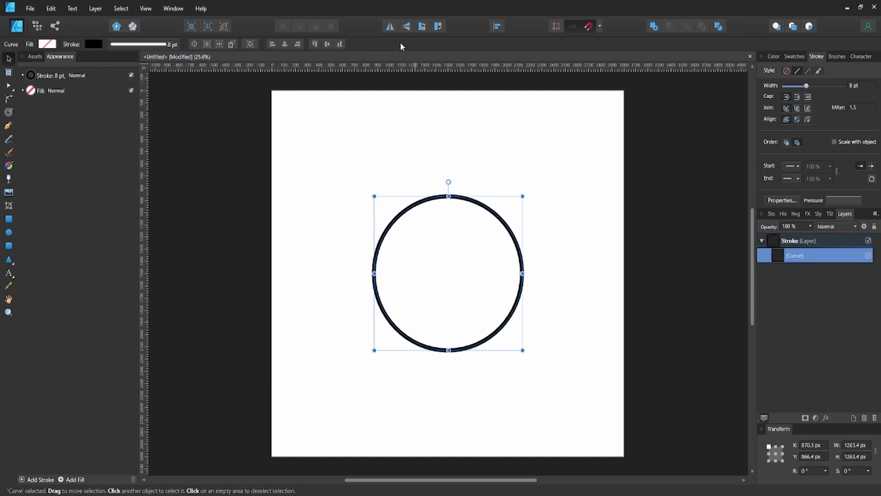
key(a)
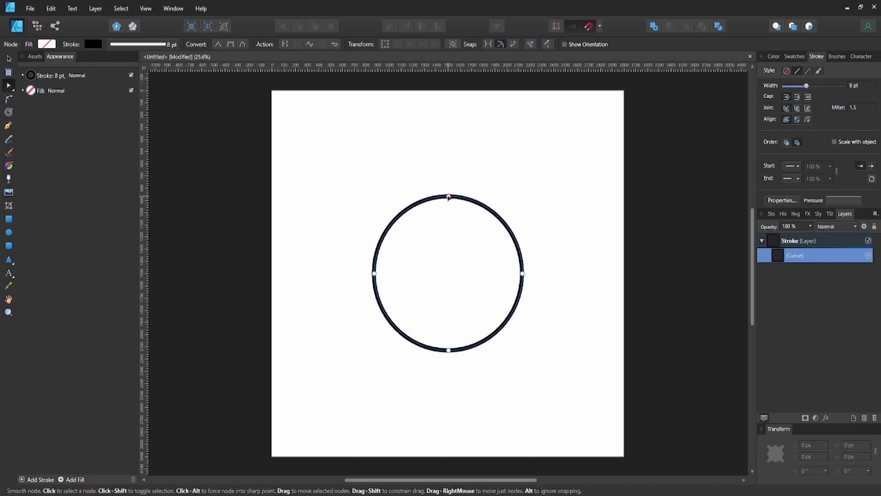
click(449, 197)
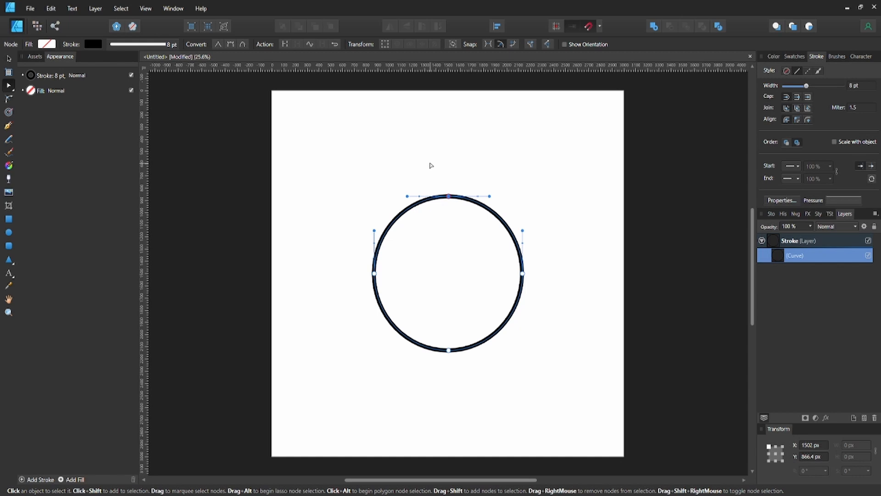
drag(449, 196, 449, 144)
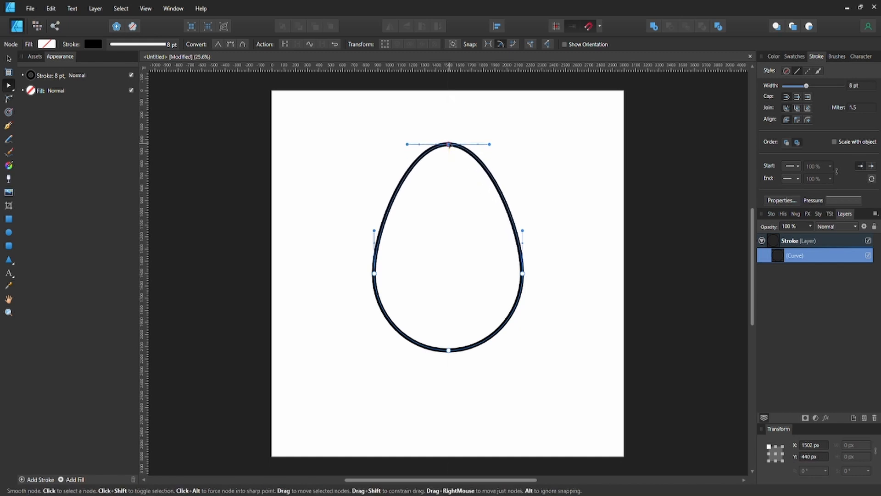
click(513, 362)
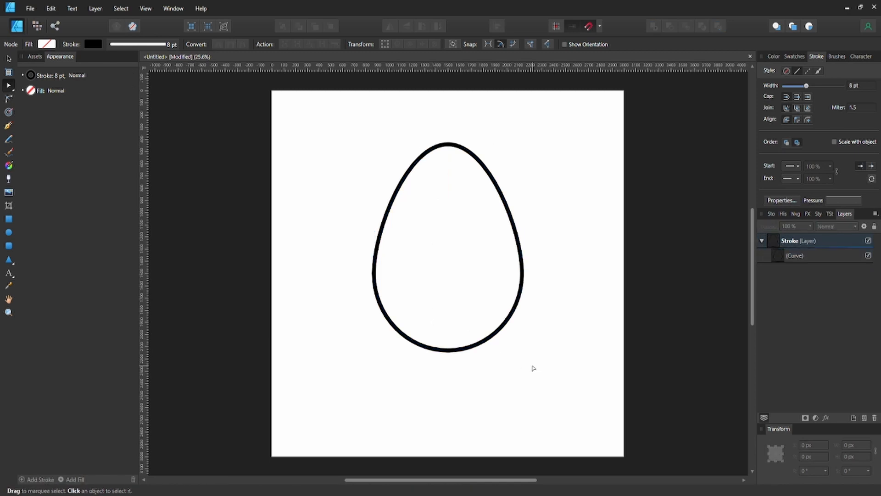
Step: Nudge the egg's bottom node down by 10 px
click(484, 342)
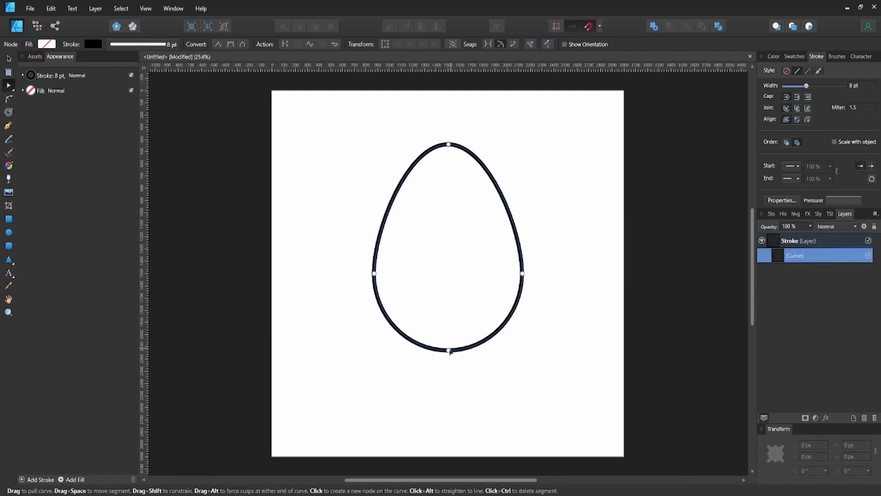
click(448, 350)
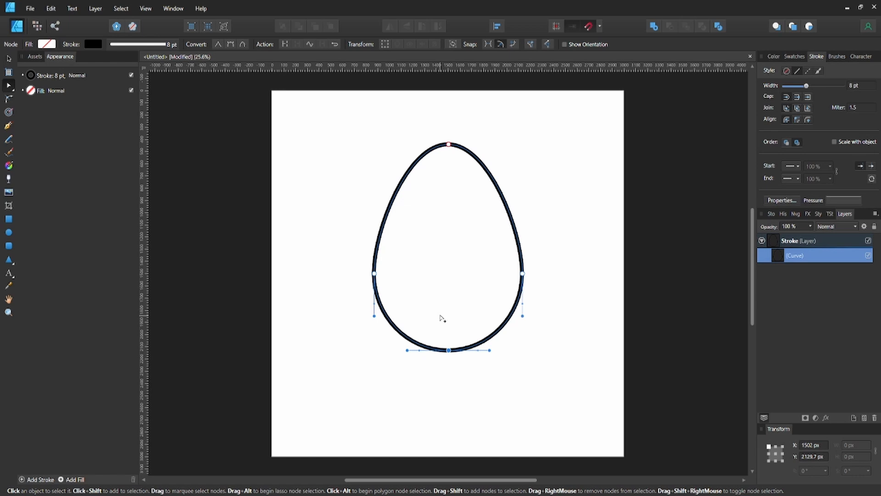
key(shift+Down)
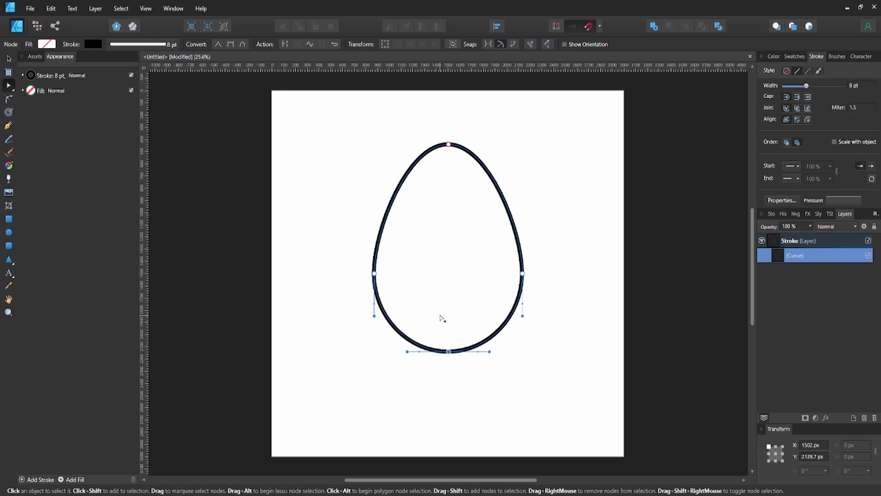
click(568, 342)
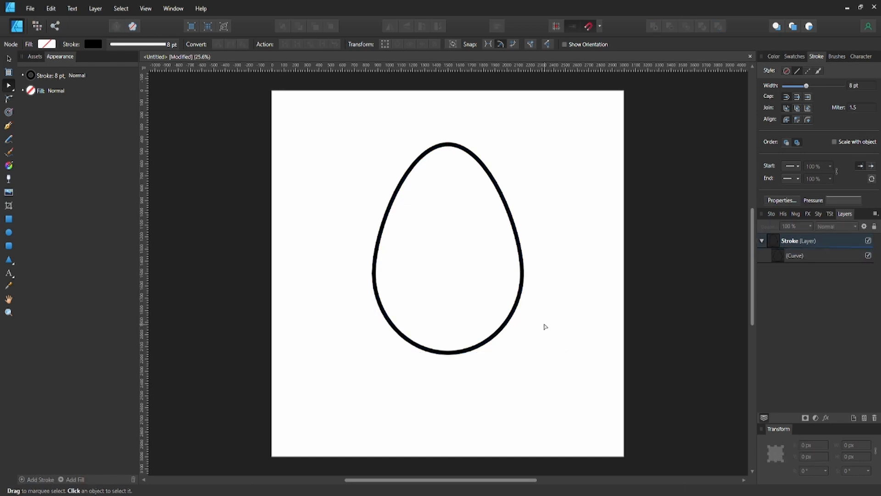
Step: Duplicate the Stroke layer and rename the lower copy as "Color"
click(521, 241)
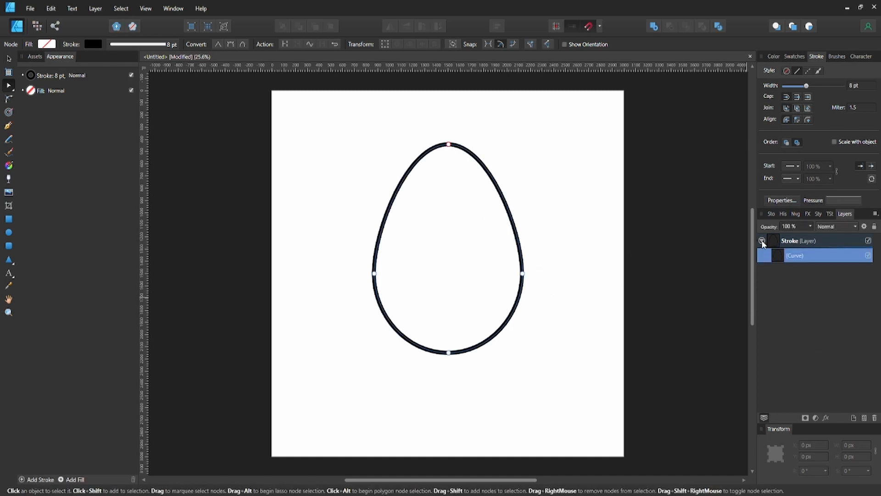
click(762, 241)
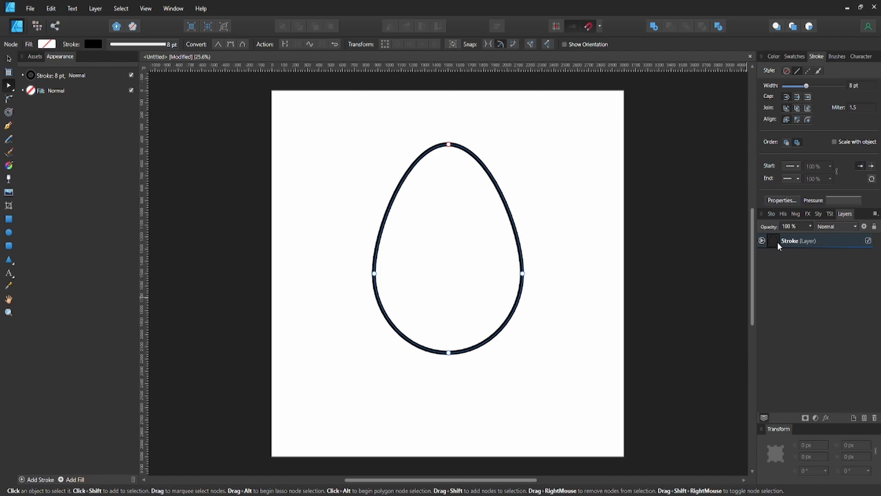
click(778, 241)
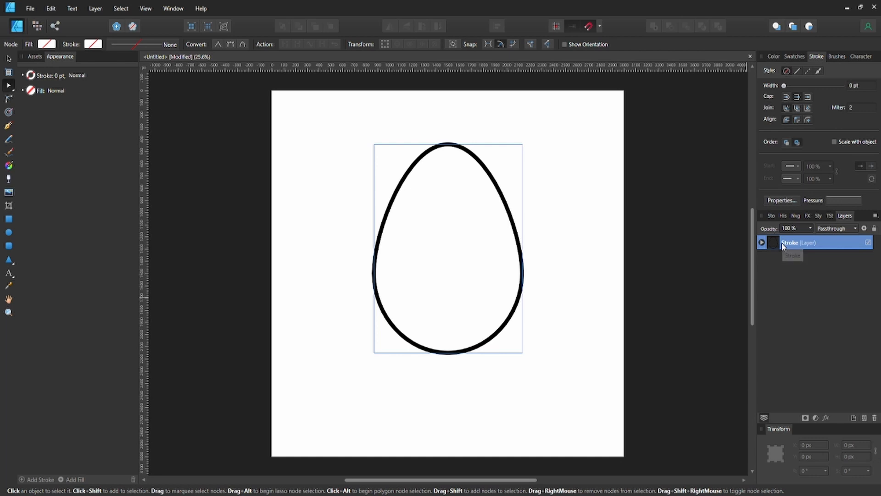
key(ctrl+j)
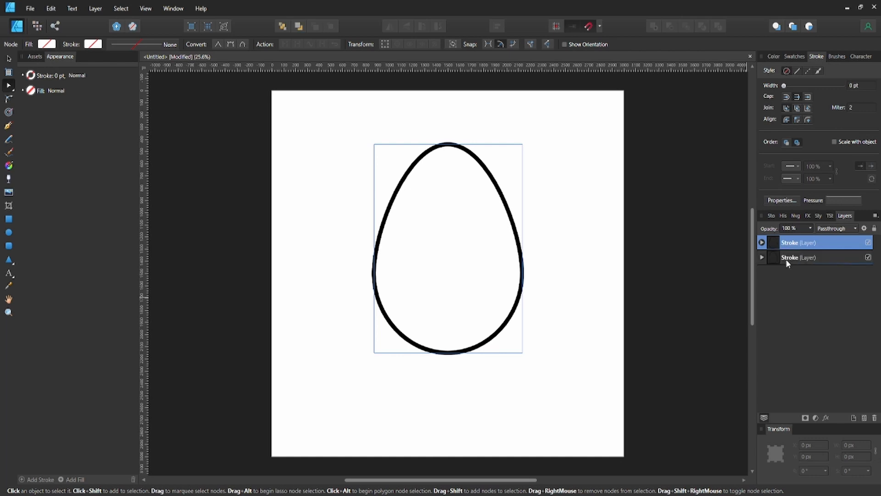
double_click(787, 259)
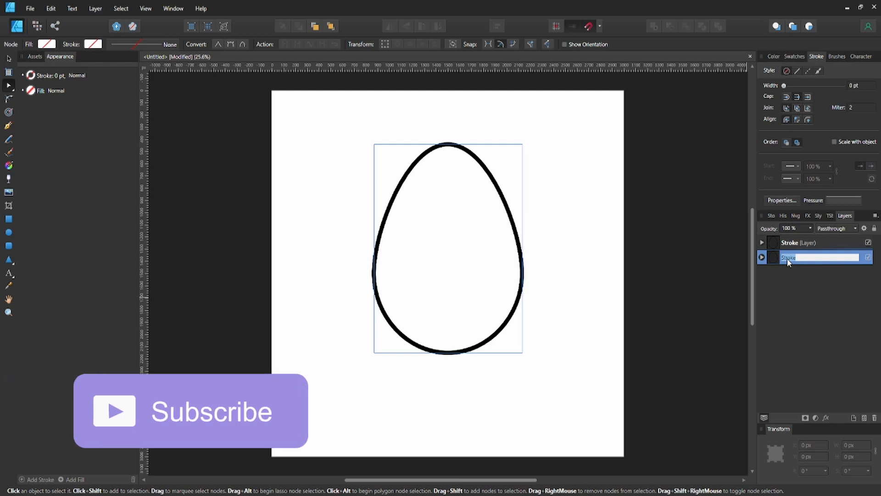
text(Color)
key(Return)
Step: Expand the Color layer to show its curve, and lock the Stroke layer
click(762, 257)
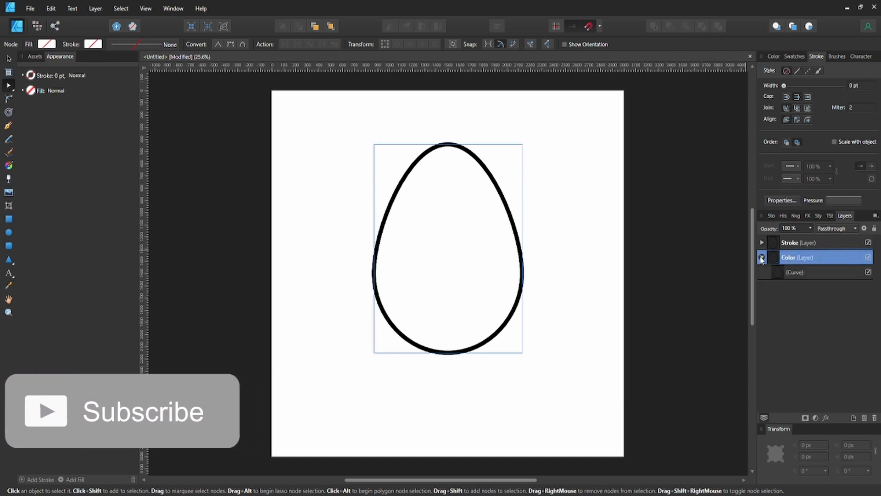
click(794, 272)
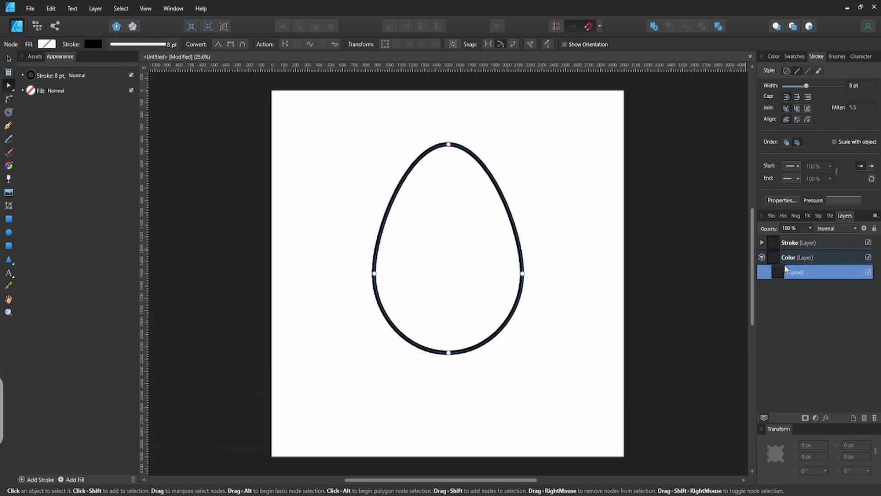
click(791, 242)
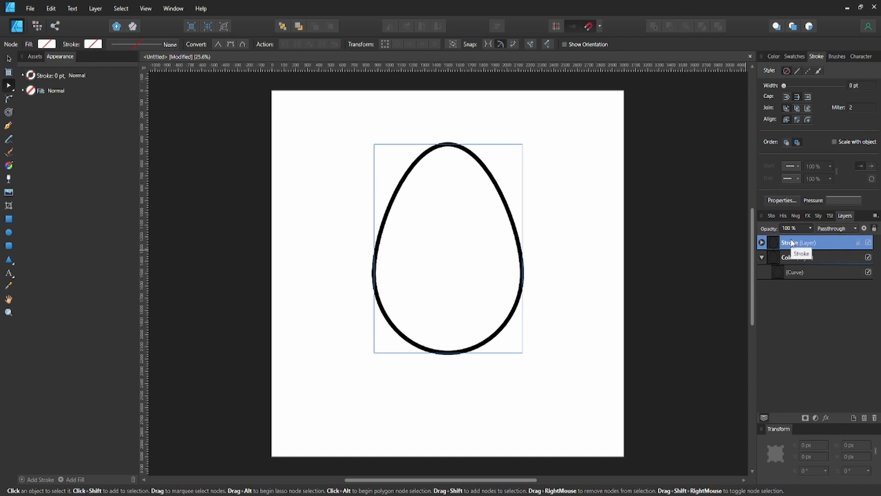
Step: Remove the stroke colour from the egg curve in the Color layer
click(815, 261)
click(813, 274)
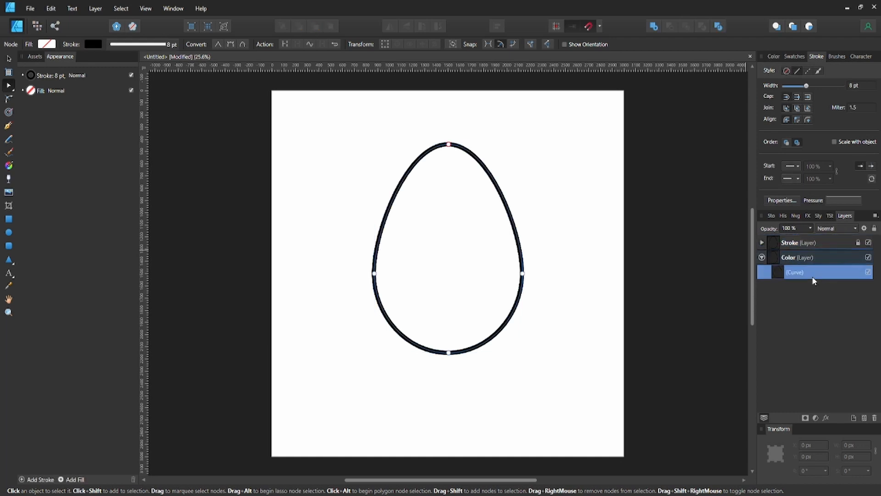
click(93, 44)
click(159, 61)
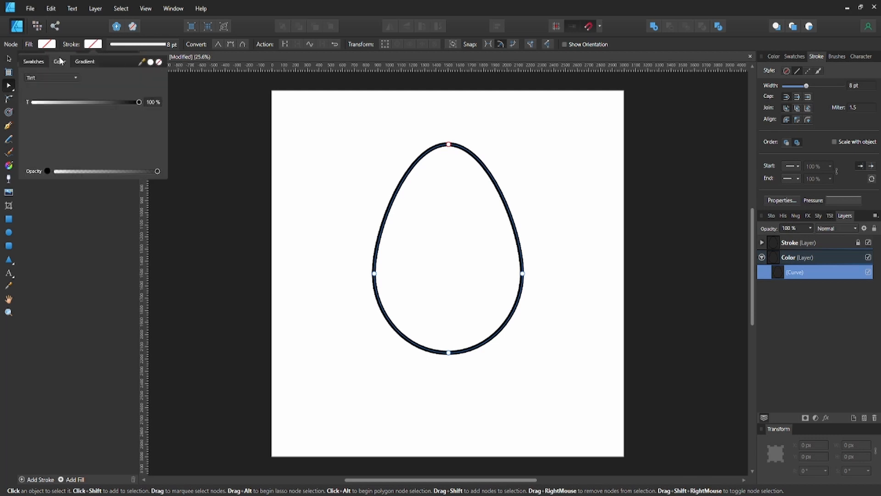
Step: Fill the Color layer's egg curve with an orange of about FF9D43, using RGB Hex Sliders
click(47, 44)
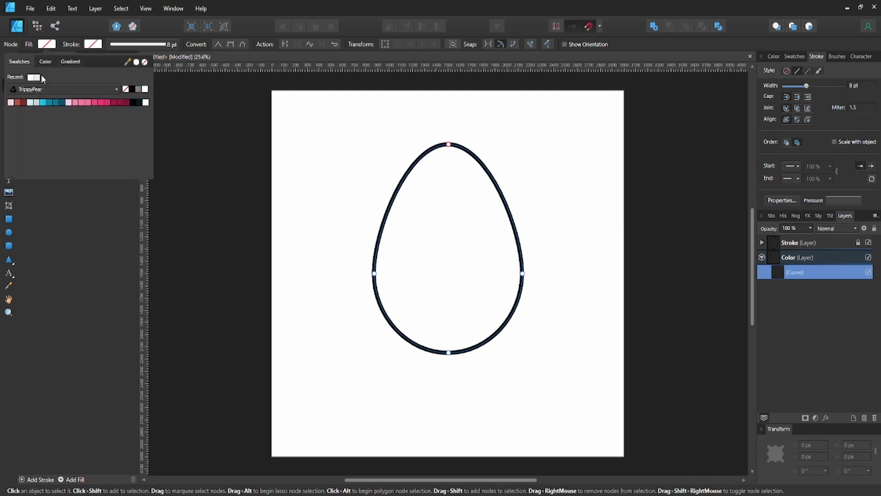
click(40, 63)
click(38, 77)
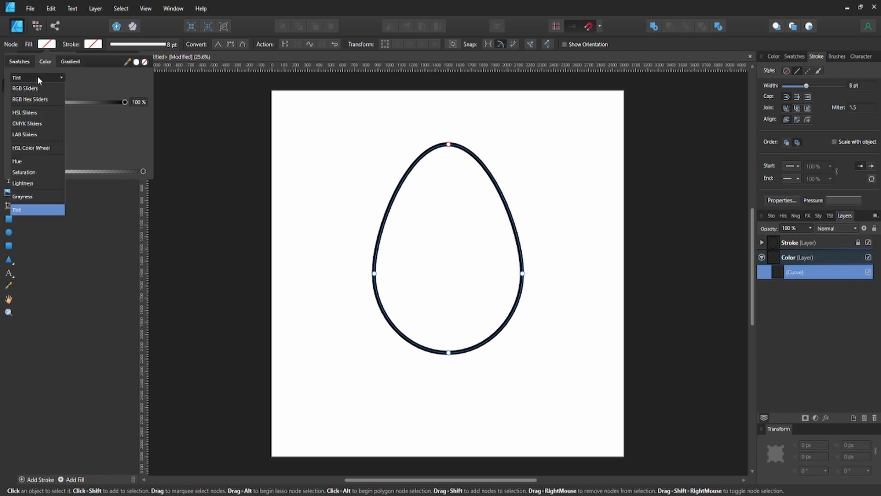
click(28, 122)
click(37, 78)
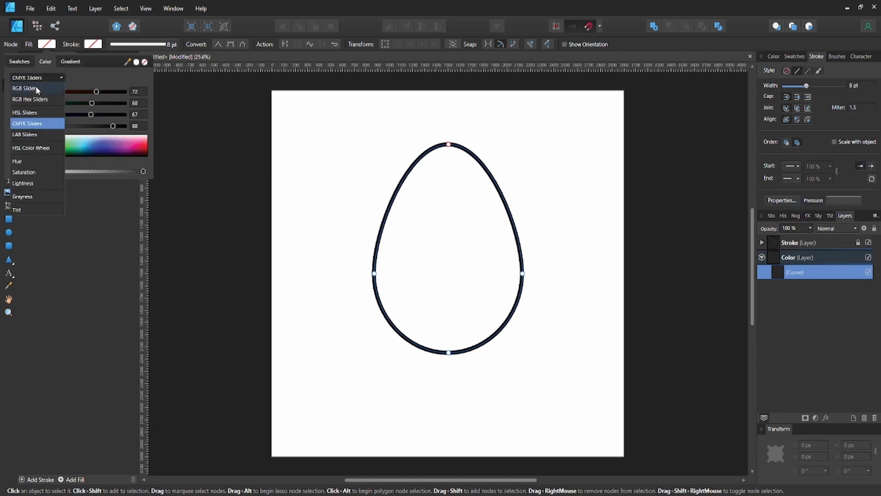
click(32, 99)
drag(26, 149, 22, 145)
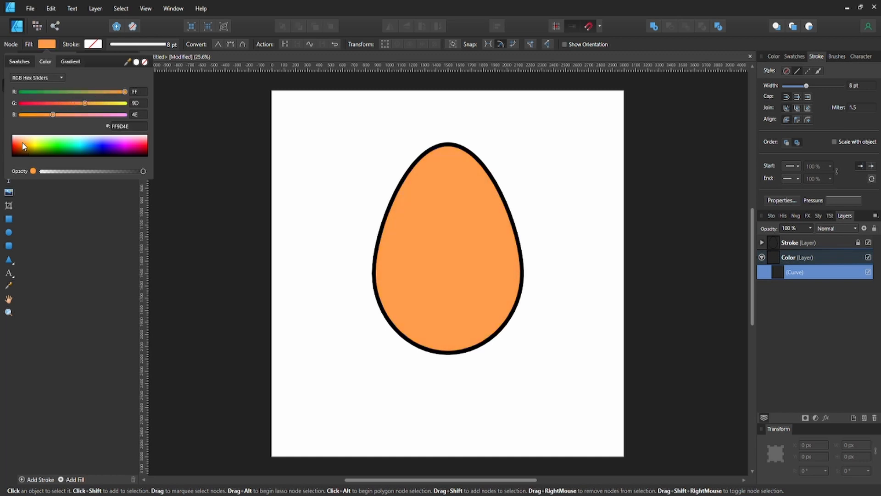
drag(24, 146, 24, 146)
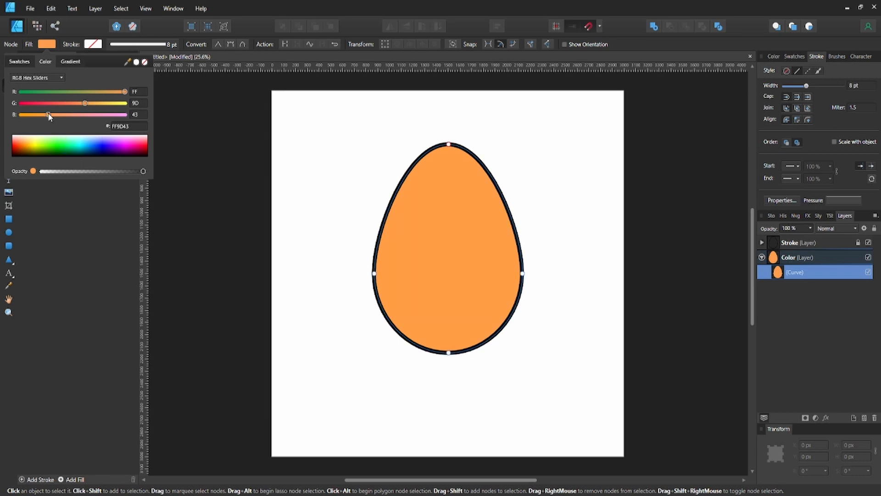
Step: Fine-tune the egg curve's fill in the Color layer to orange FF9D3E
drag(50, 114, 46, 114)
click(299, 251)
click(400, 284)
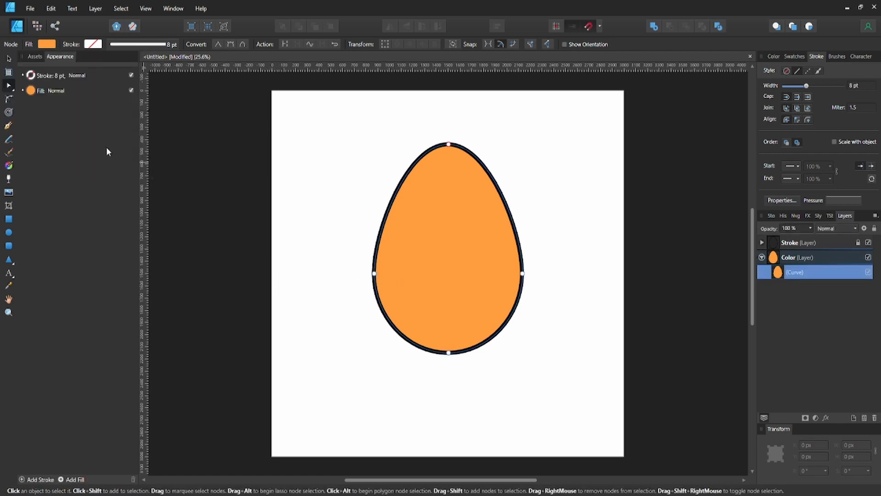
Step: Try a lighter yellow-orange fill on the egg curve and undo the change
click(48, 46)
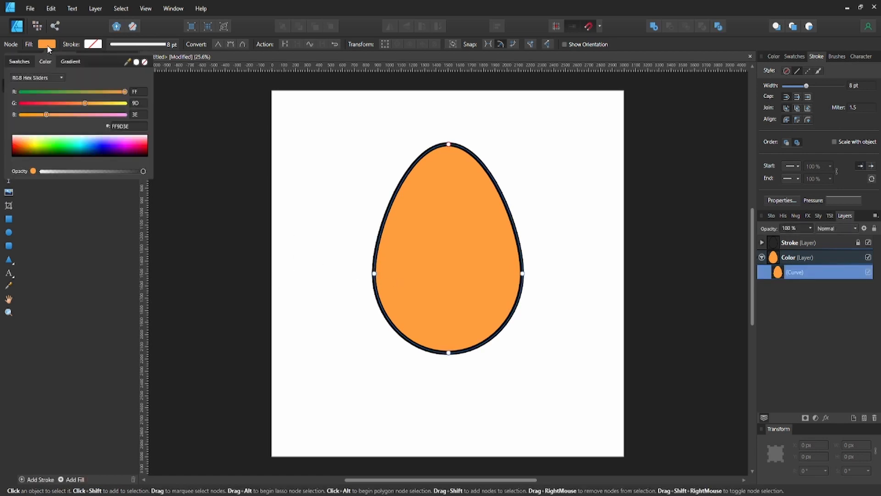
click(27, 146)
click(274, 196)
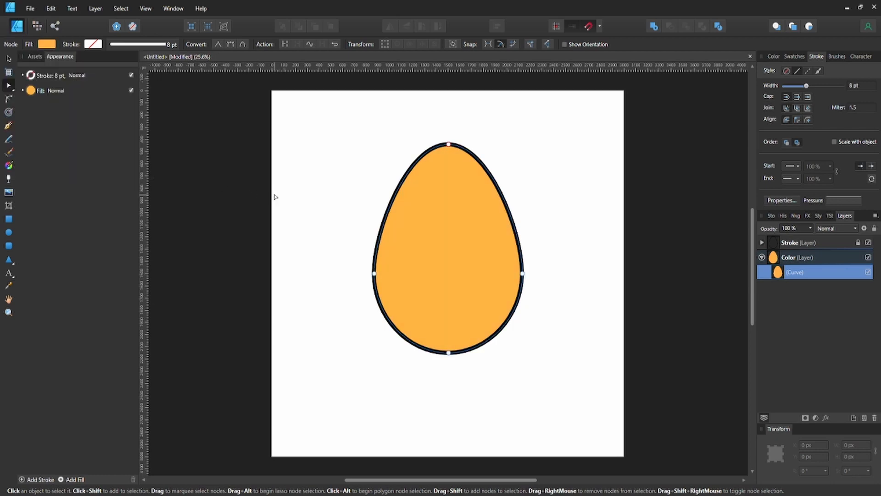
key(ctrl+z)
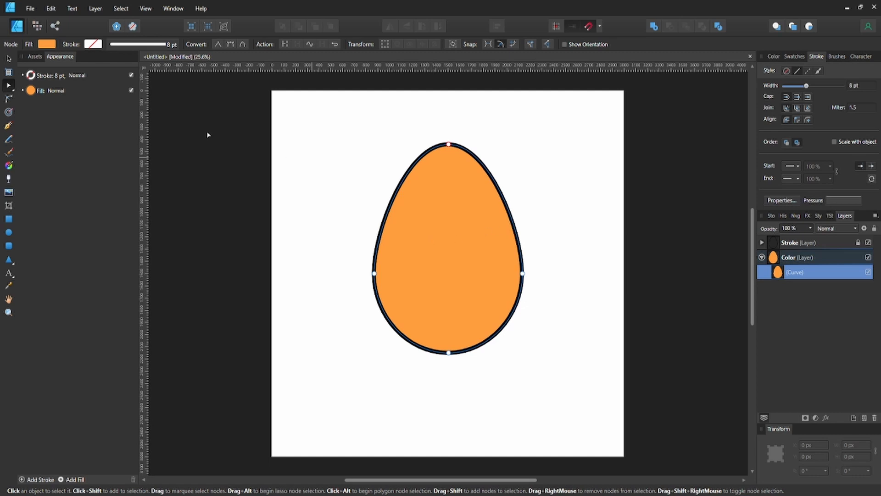
Step: Collapse the Color layer and add a new layer named "Highlights" directly above it
click(585, 255)
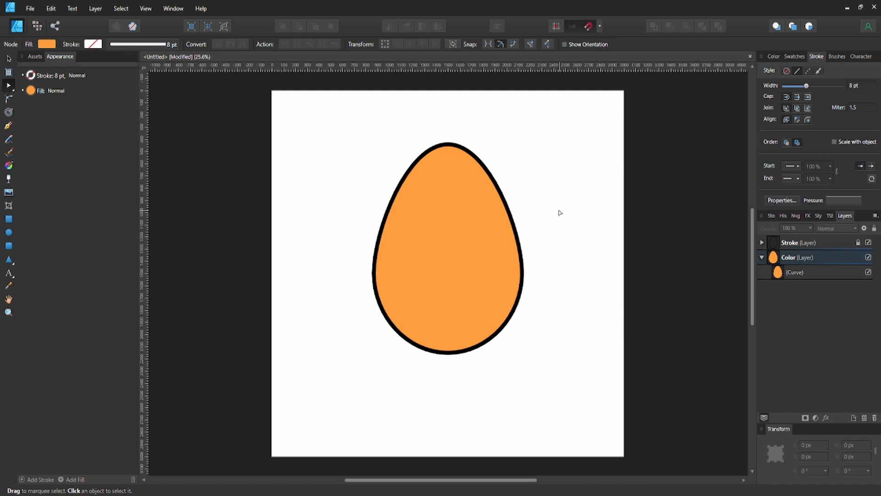
key(v)
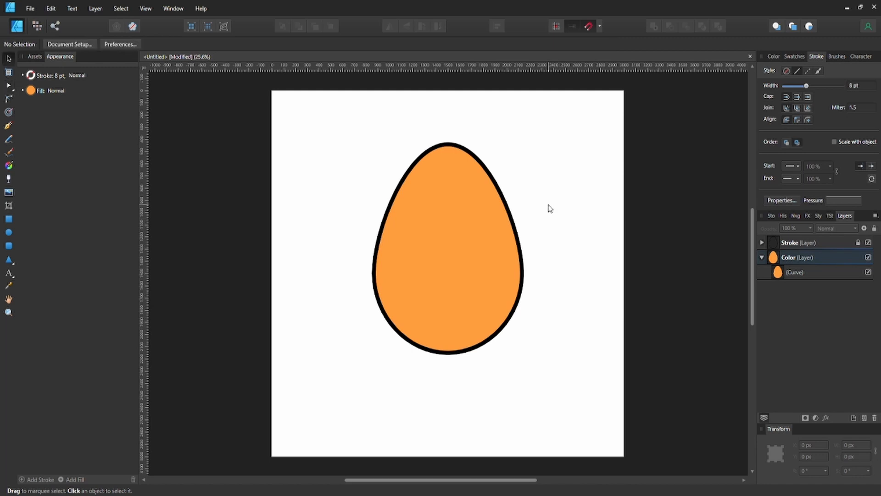
click(809, 277)
click(761, 260)
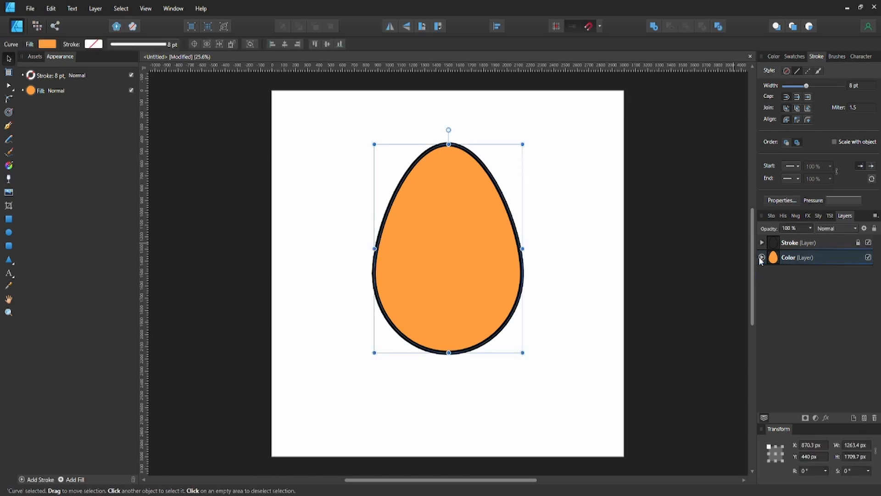
click(852, 417)
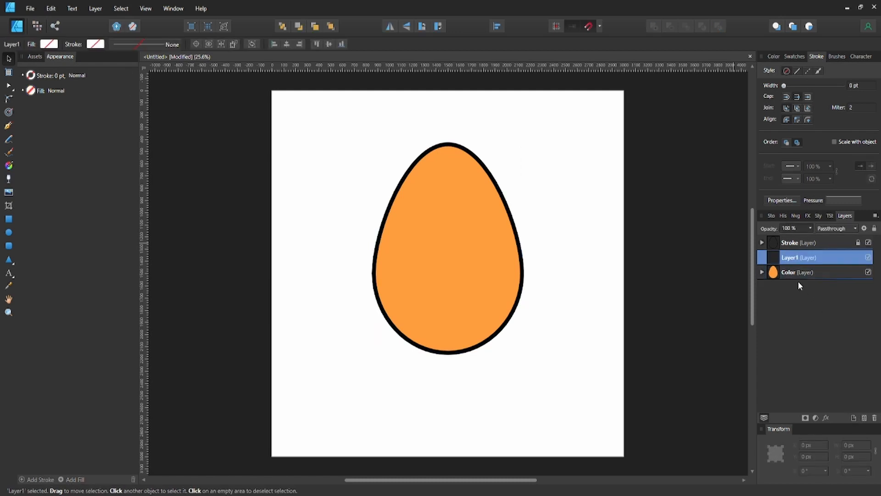
double_click(786, 258)
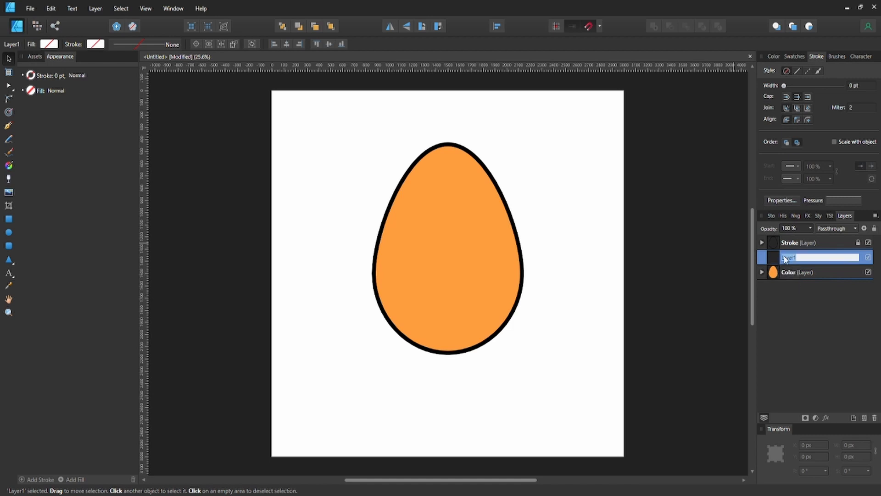
text(Highlights)
key(Return)
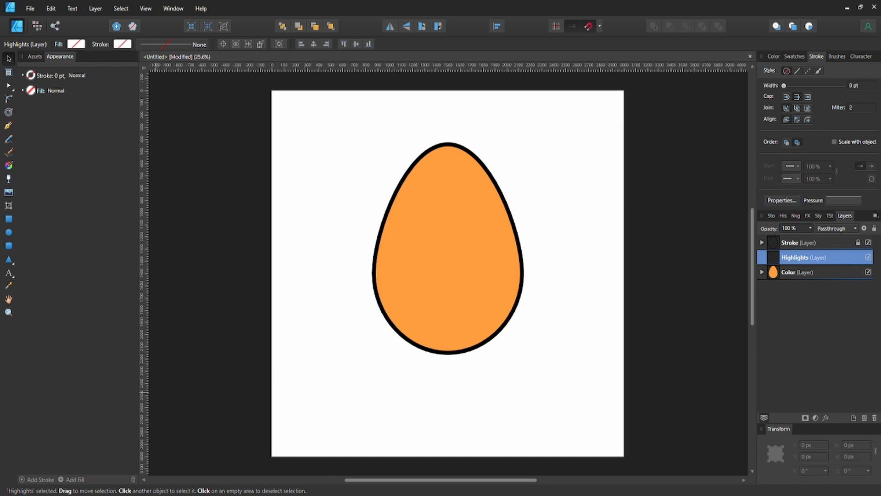
Step: Draw an orange circle about 532 px wide at the page's lower-left corner and move it above the Stroke layer
mouse_move(283, 398)
mouse_down()
mouse_move(314, 430)
mouse_move(299, 428)
mouse_up()
key(v)
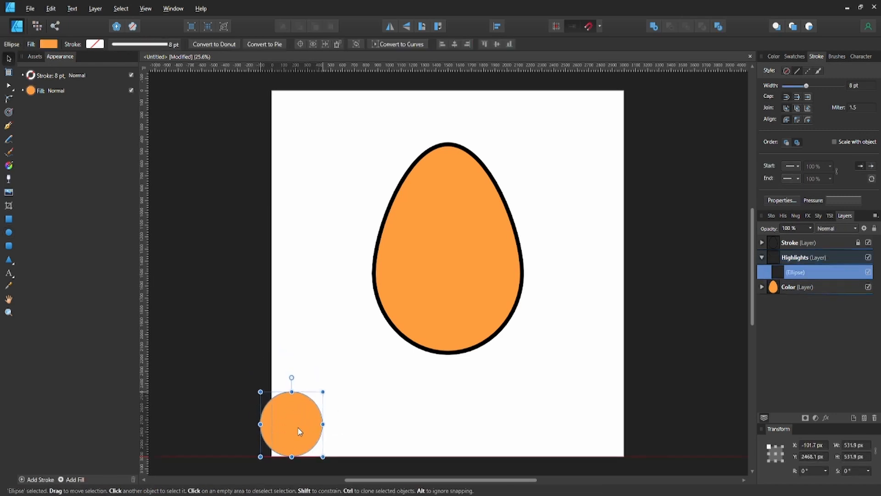
drag(791, 272, 796, 240)
Step: Draw an open curve about 591 by 551 px along the egg's lower-left inner edge with the Pen tool
click(803, 272)
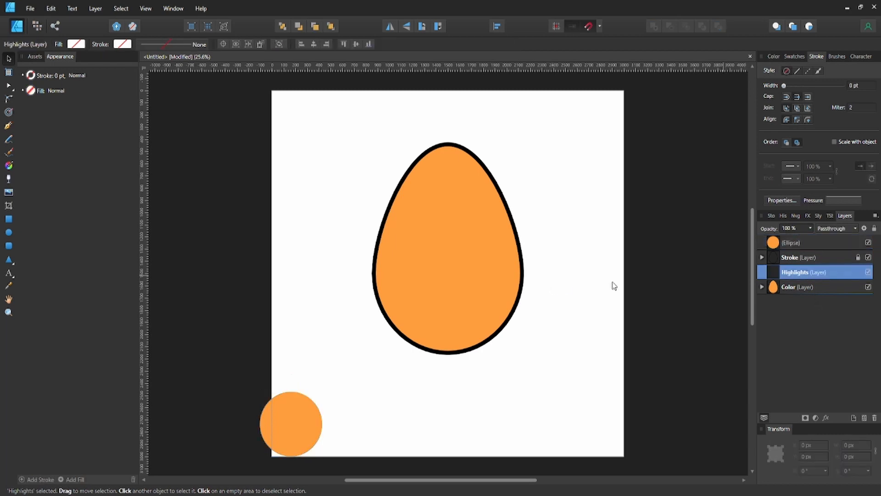
click(417, 299)
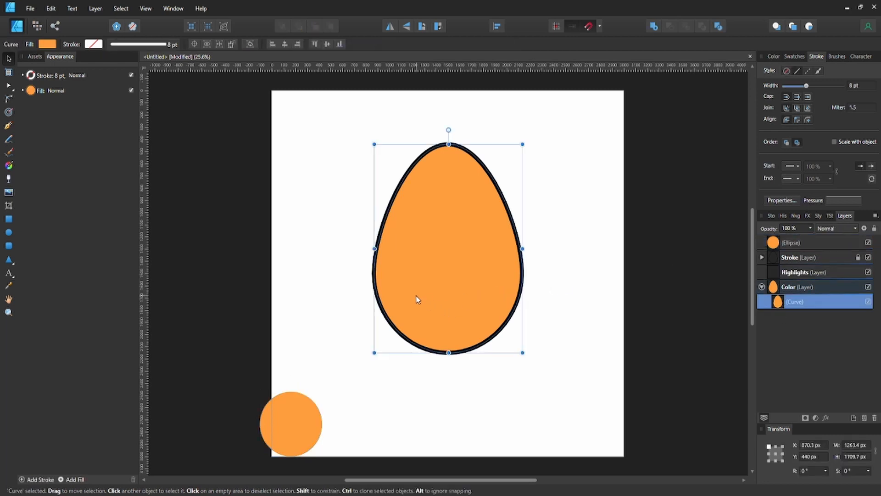
key(p)
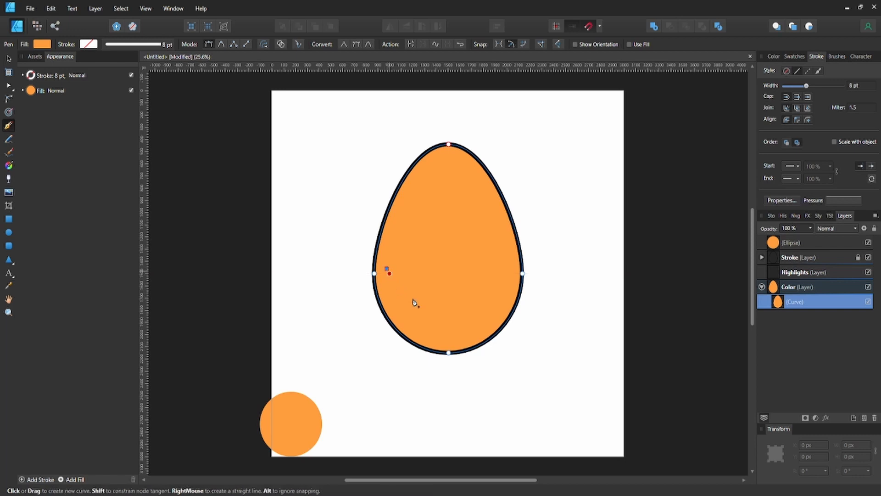
drag(456, 335, 522, 326)
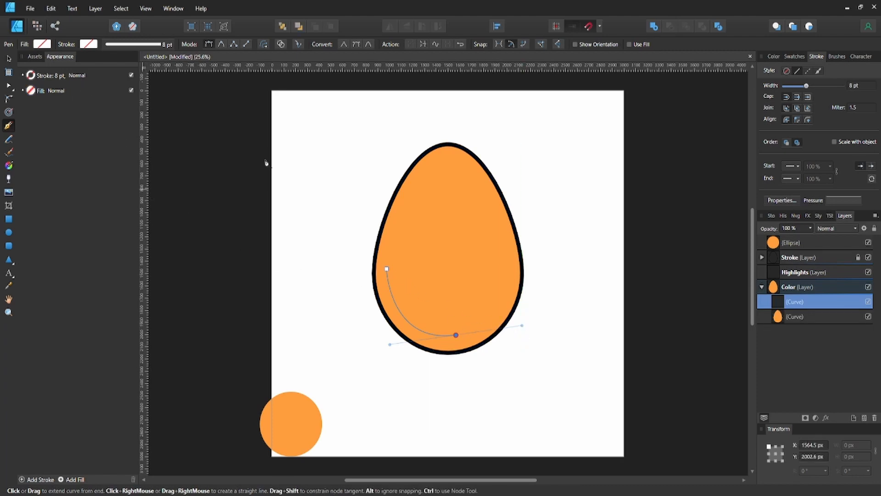
Step: Give the new curve a light grey EBEBEB stroke with a width of 15 pt
click(89, 45)
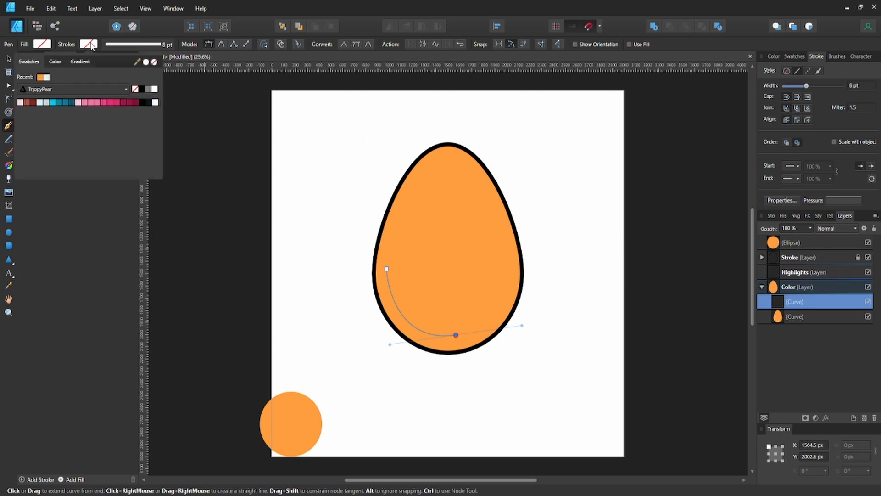
click(46, 78)
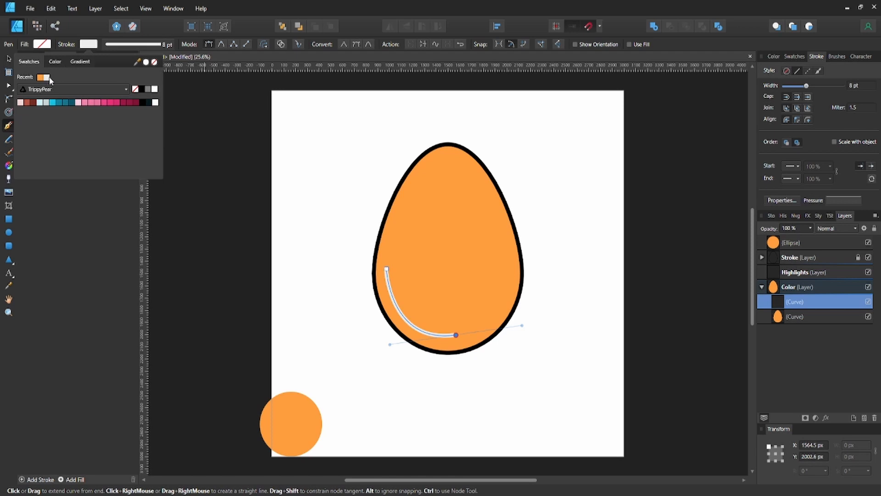
click(55, 61)
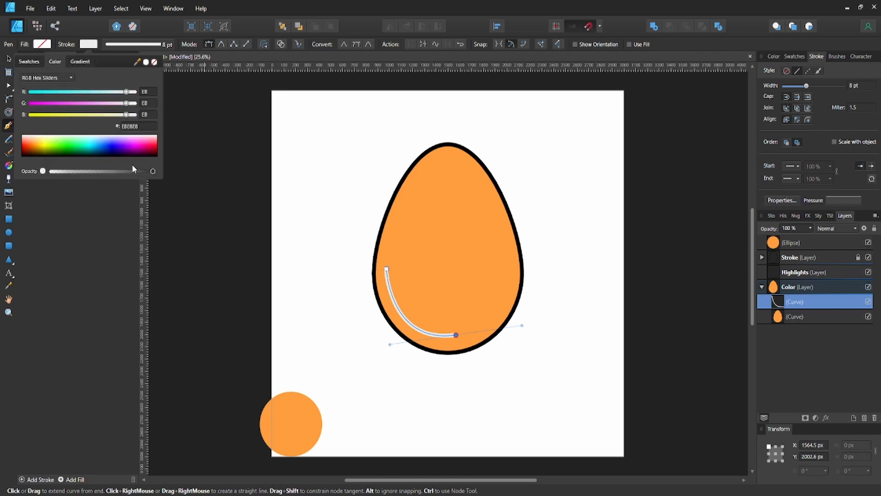
click(150, 48)
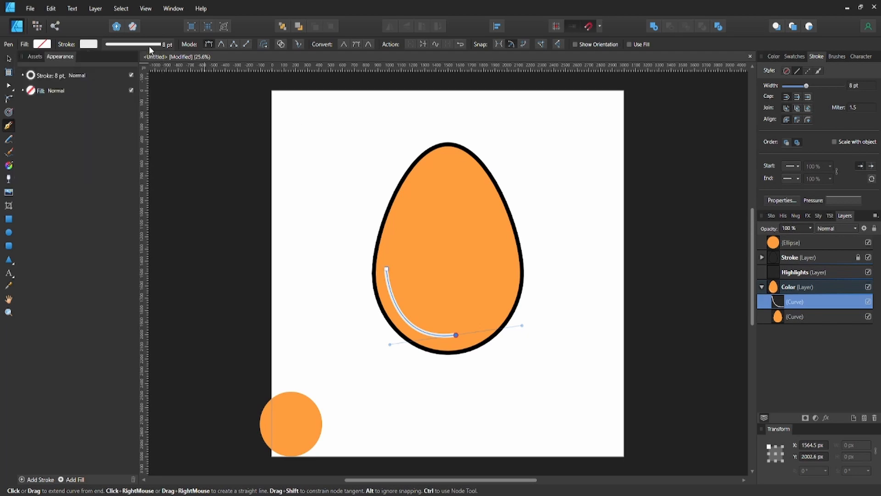
click(173, 78)
text(15)
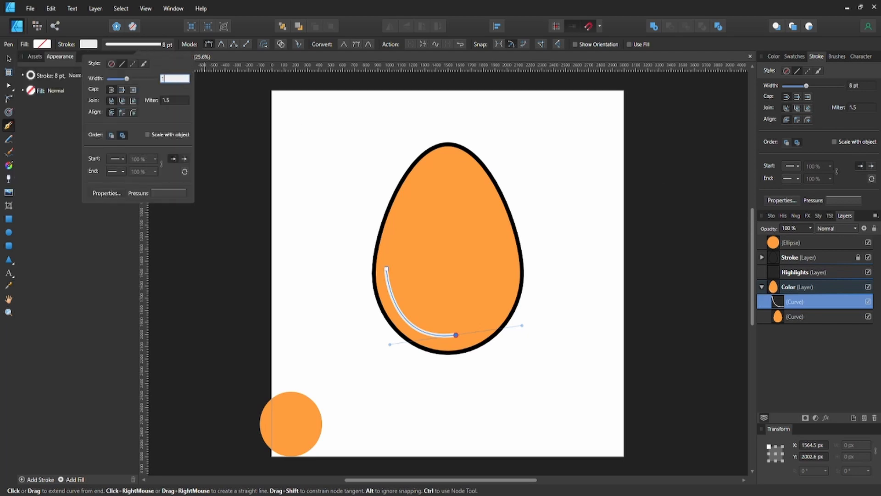
key(Return)
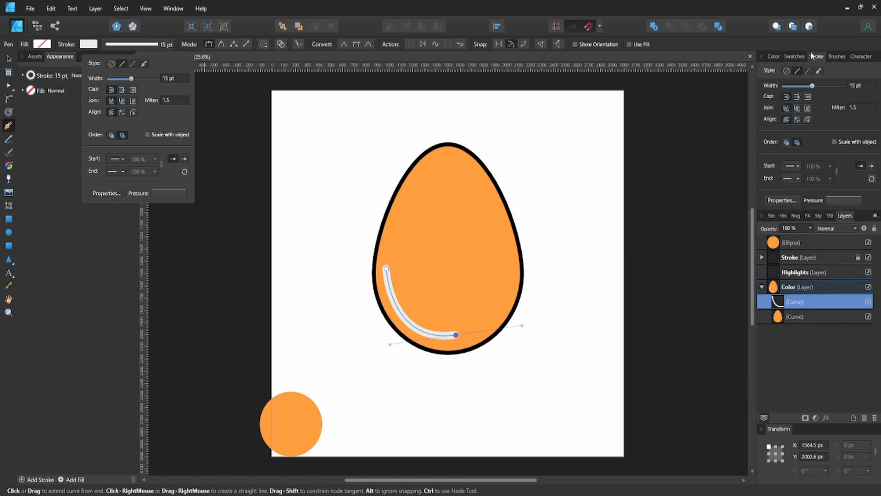
Step: Move the light grey curve into the Highlights layer and taper both stroke ends with a symmetrical pressure profile peaking in the middle
click(832, 198)
drag(809, 301, 804, 270)
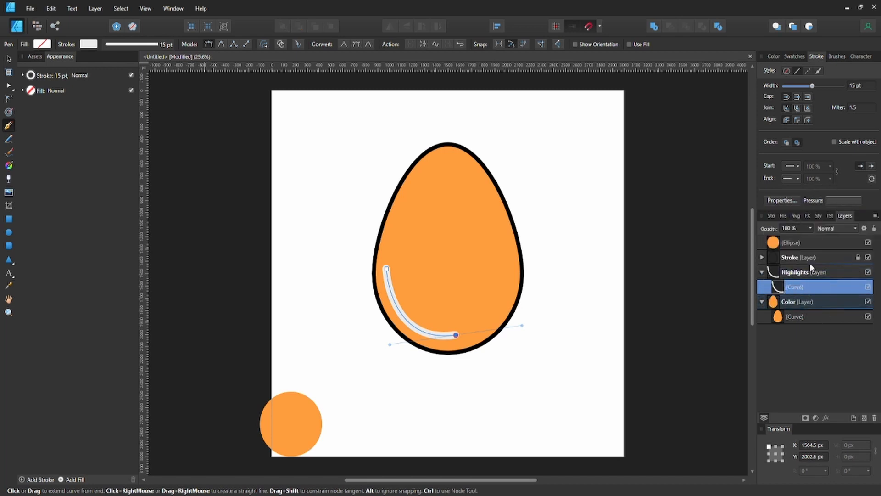
click(840, 202)
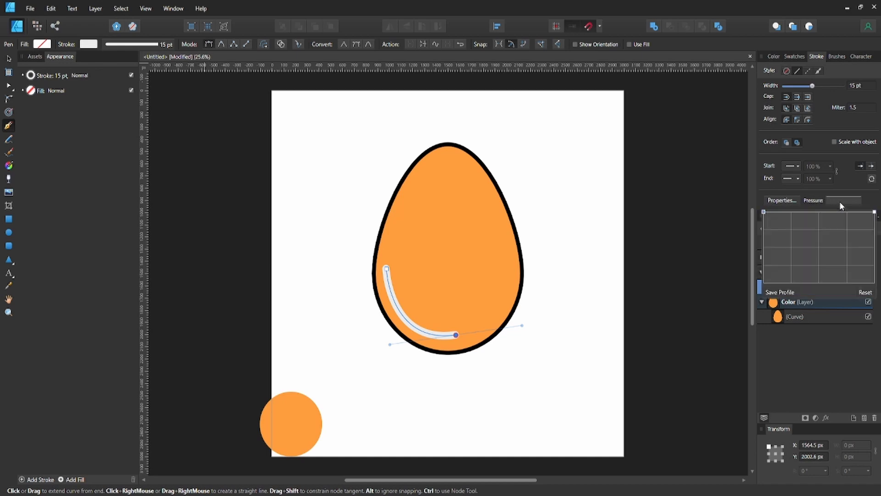
click(818, 212)
drag(763, 212, 772, 264)
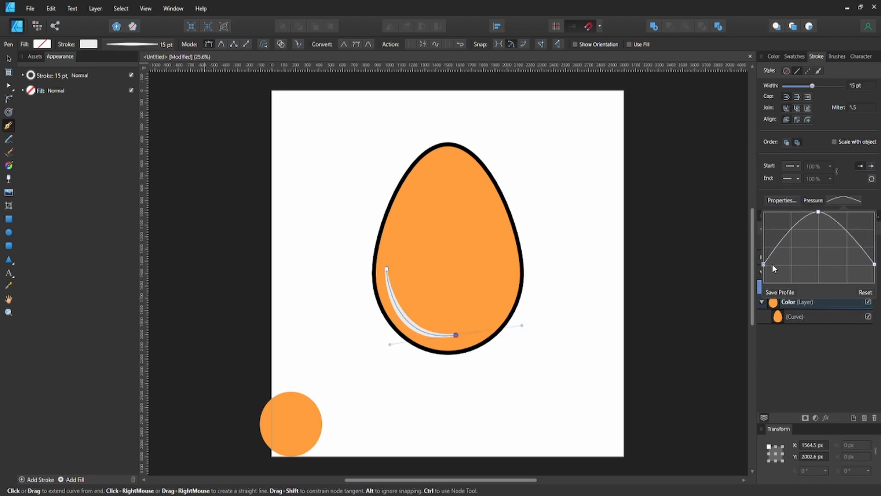
click(429, 378)
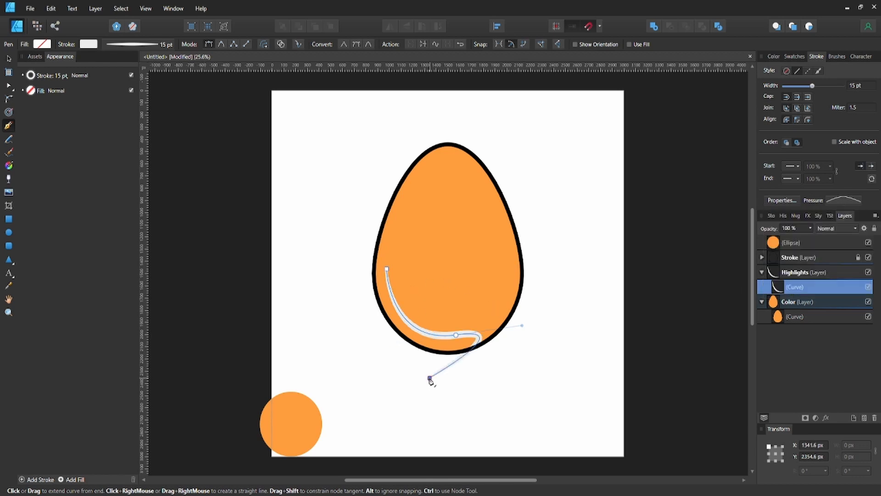
key(ctrl+z)
key(v)
click(428, 359)
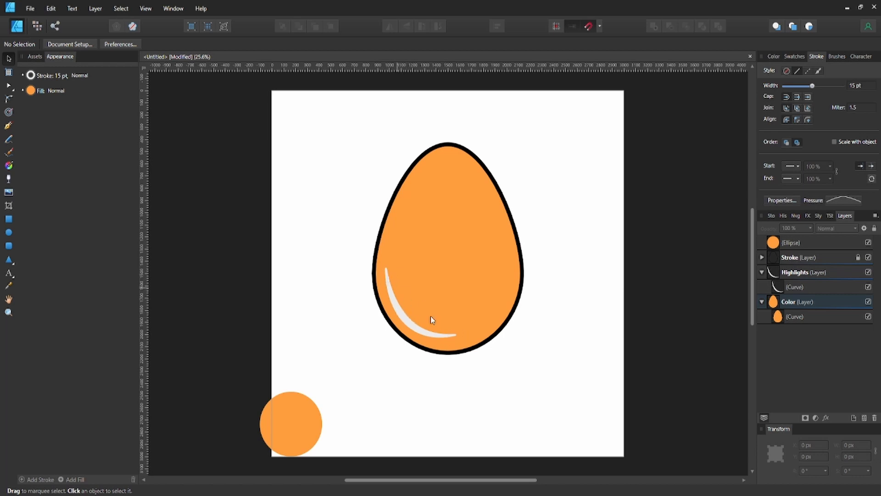
Step: Increase the highlight curve's stroke width to 25 pt
click(433, 335)
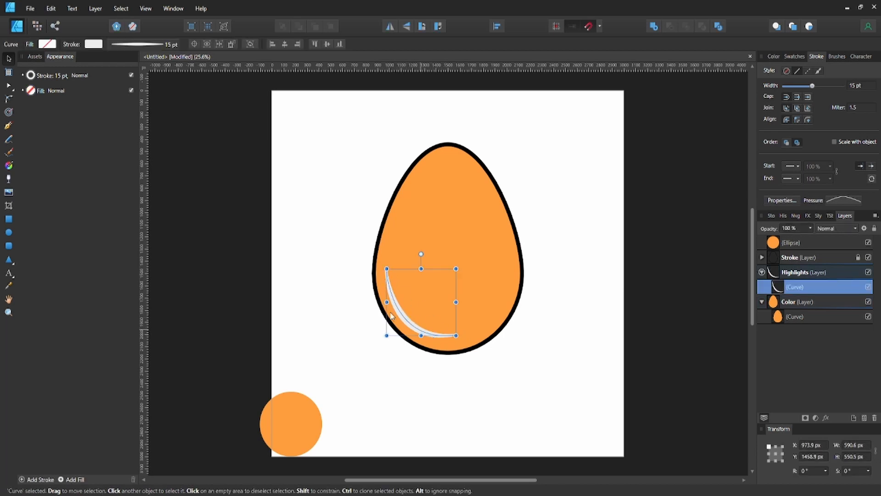
click(155, 46)
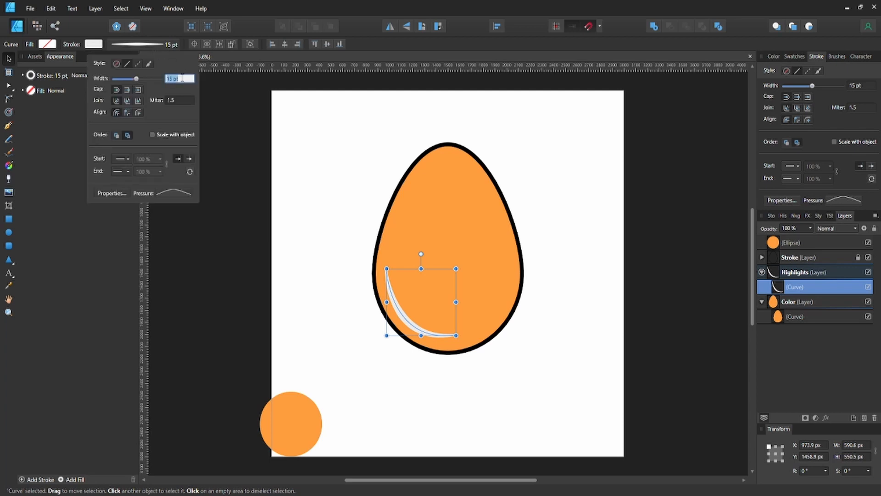
text(25)
key(Return)
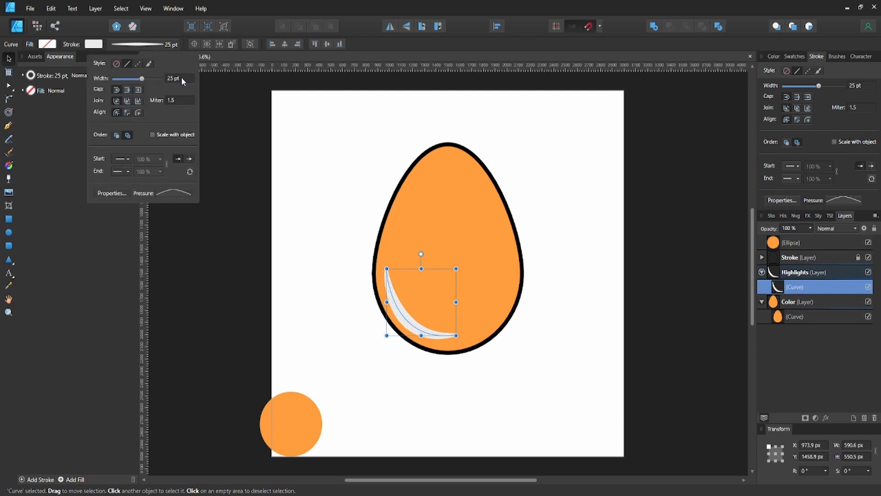
click(421, 394)
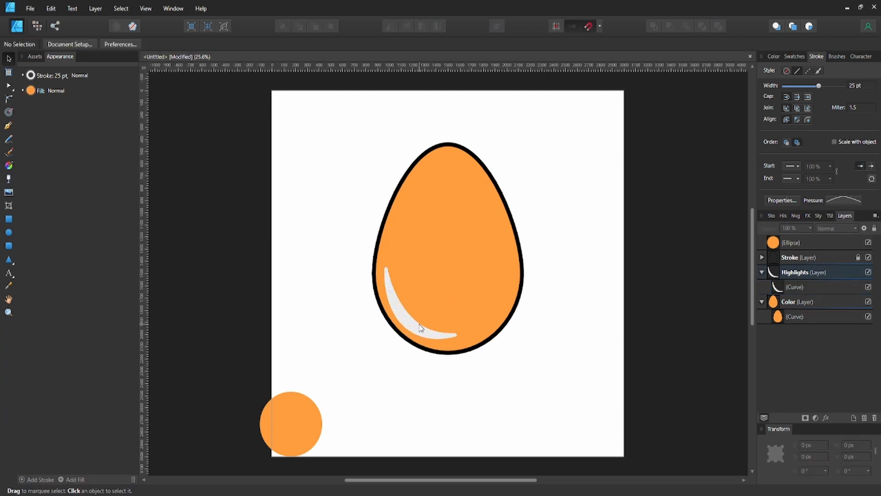
Step: Lower the opacity of the highlight curve's stroke colour so it is slightly transparent
click(421, 328)
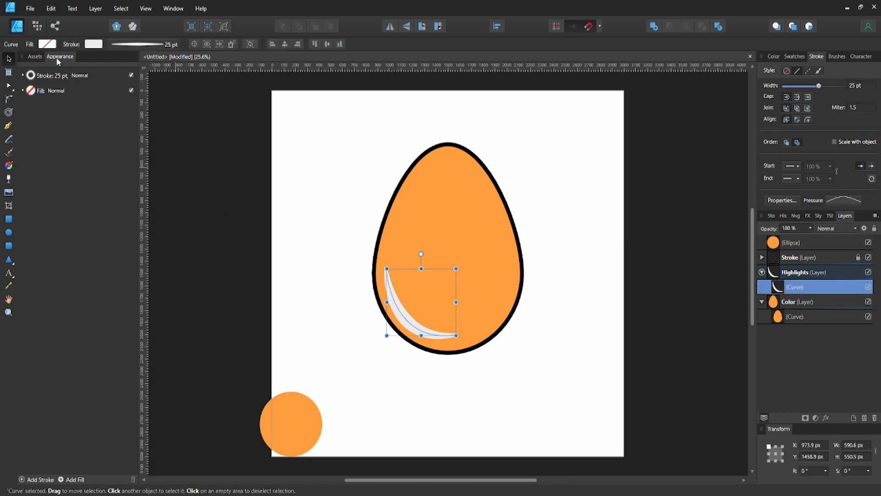
click(93, 44)
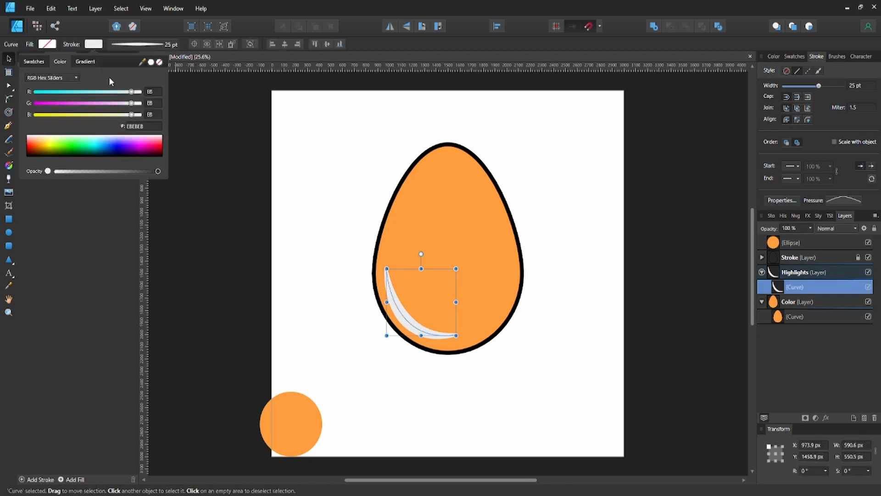
click(141, 171)
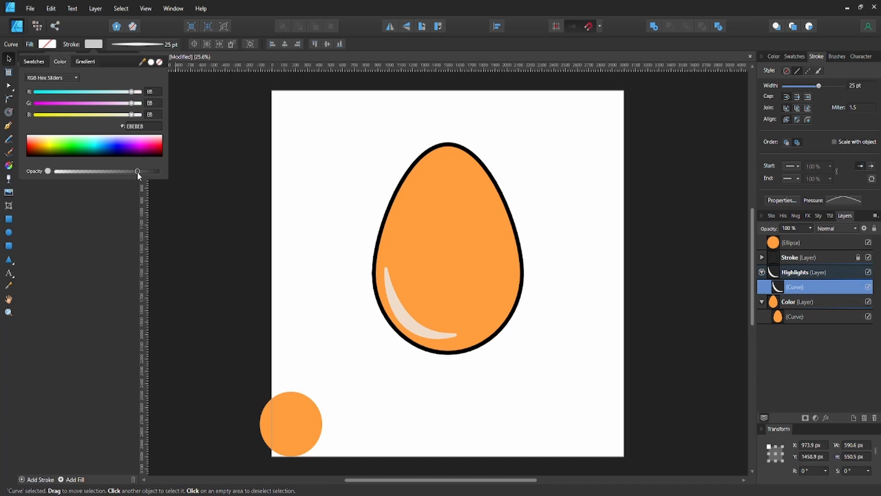
click(304, 323)
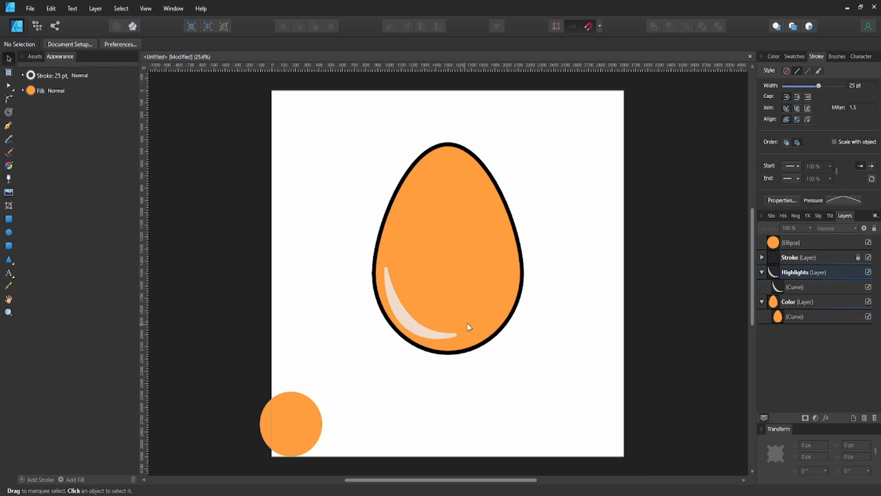
Step: Draw a short diagonal highlight curve about 227 by 266 px near the egg's lower right edge, inside the Highlights layer
key(p)
click(819, 290)
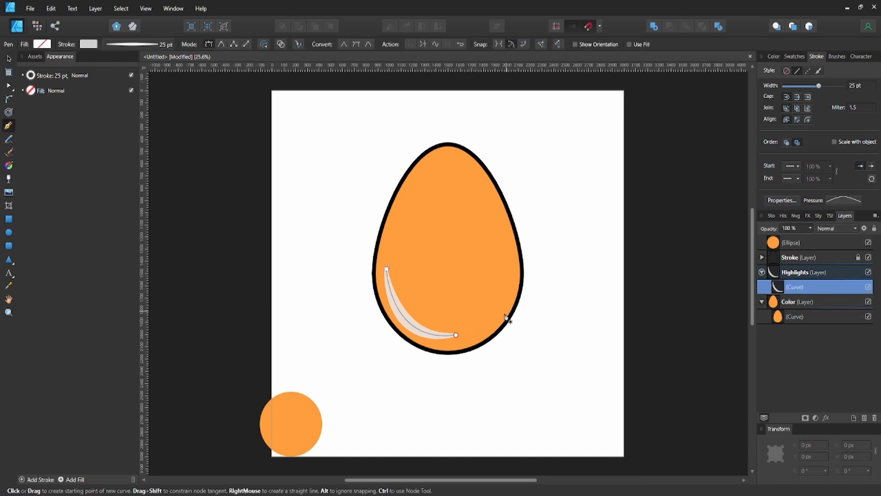
click(479, 324)
click(506, 292)
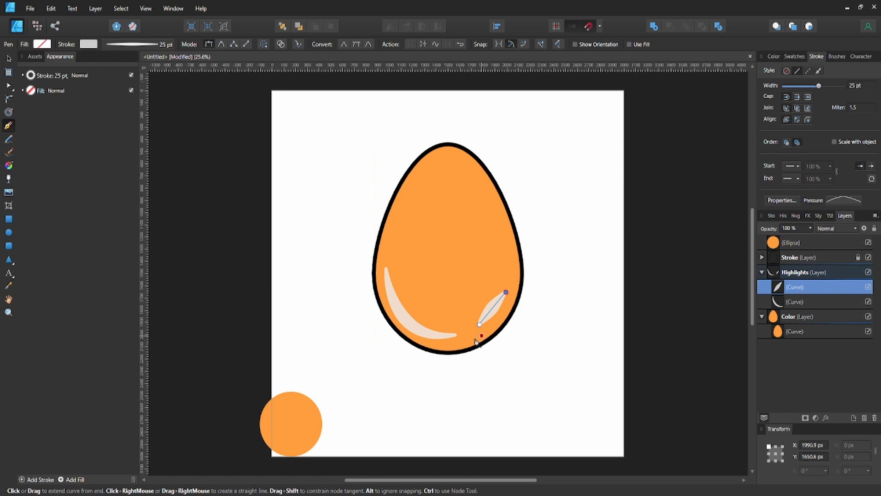
key(v)
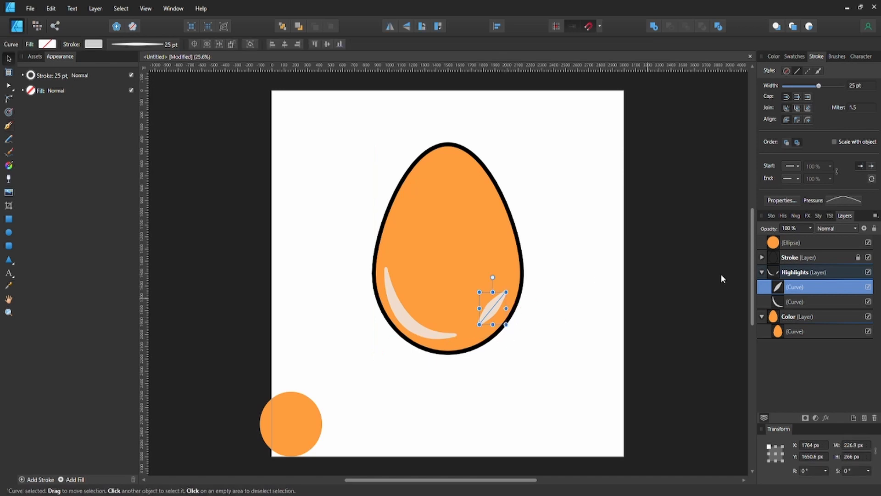
Step: Save the symmetrical pressure curve as a profile and slightly lower its middle peak for the small highlight's stroke
click(828, 200)
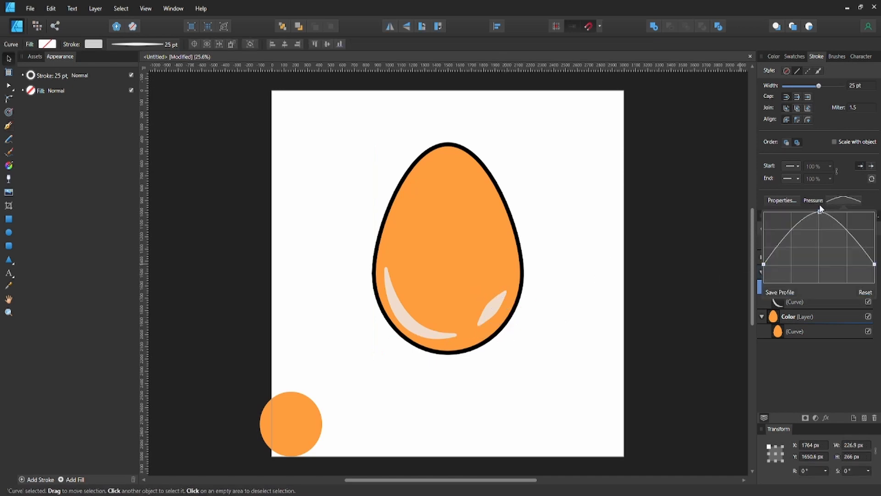
click(820, 210)
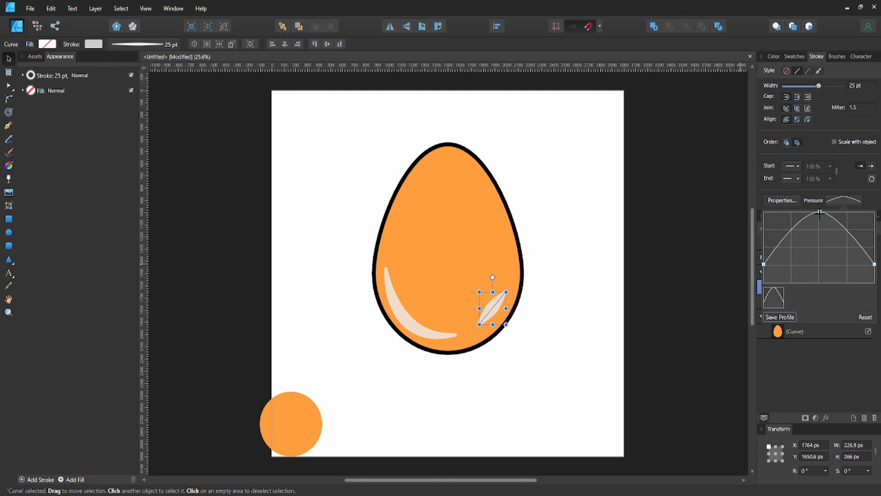
drag(820, 212, 820, 219)
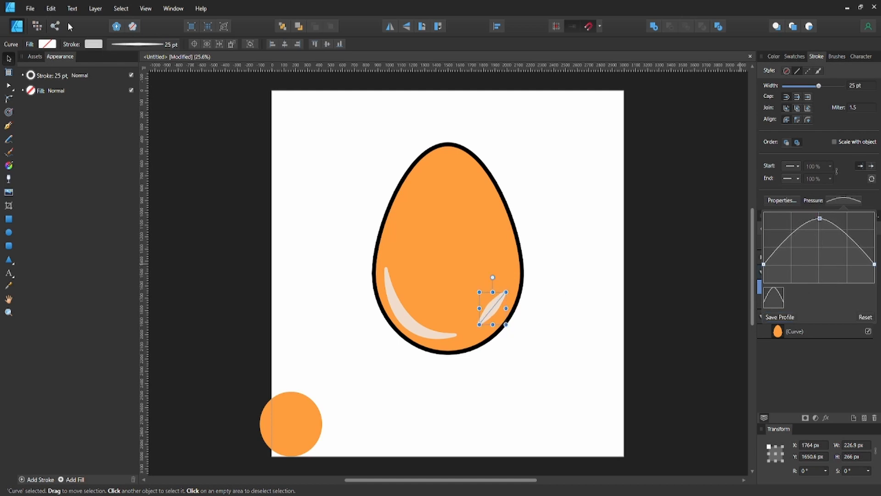
Step: Lower the opacity of the small highlight's stroke colour to roughly half
click(93, 44)
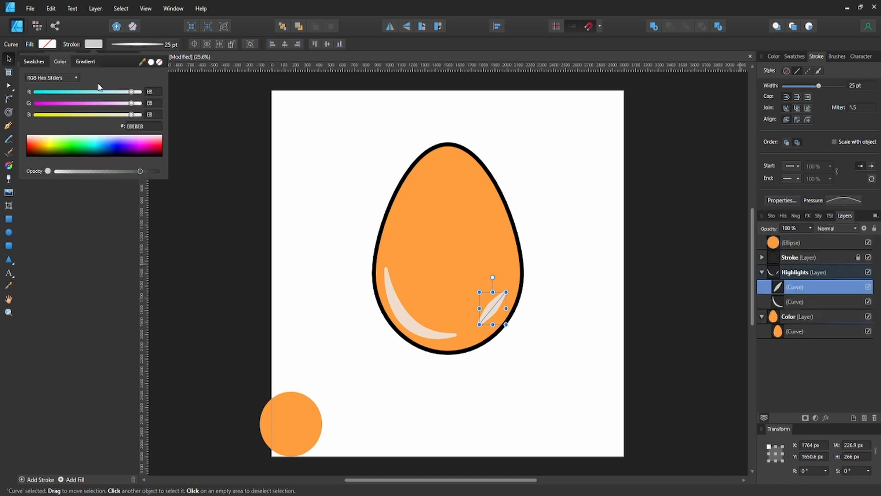
click(103, 171)
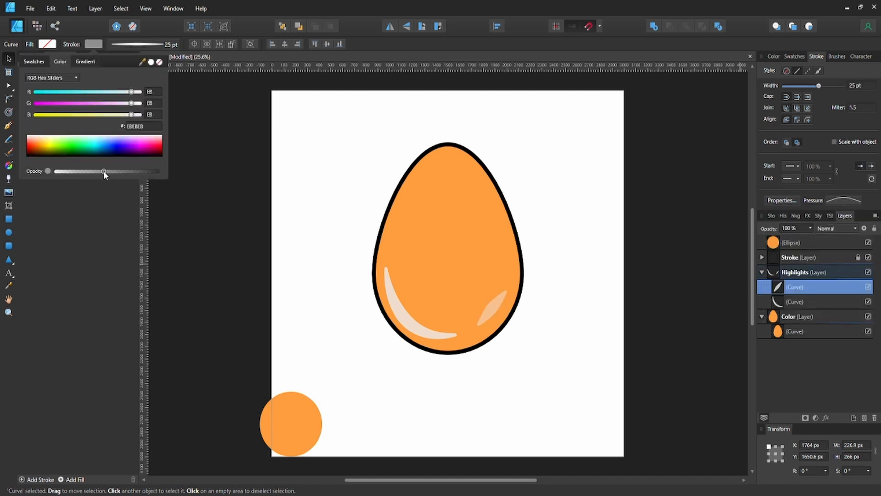
click(275, 275)
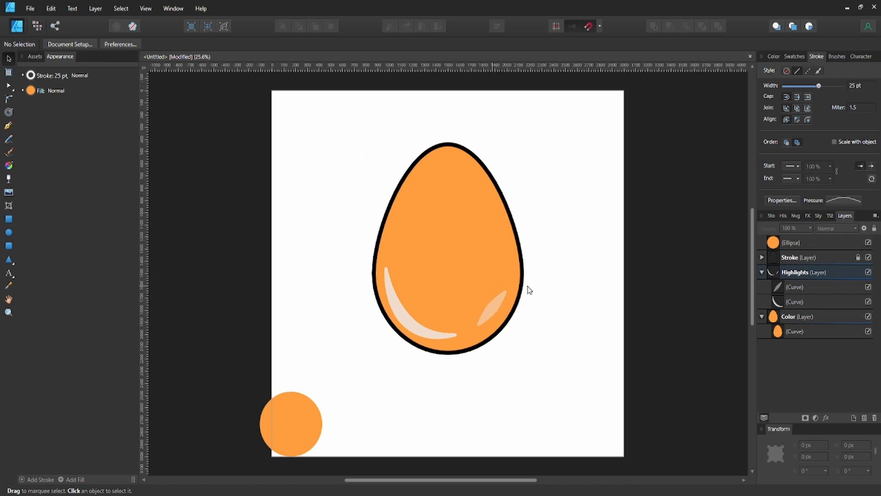
Step: Add a new layer directly above the Highlights layer and name it shadow
click(801, 272)
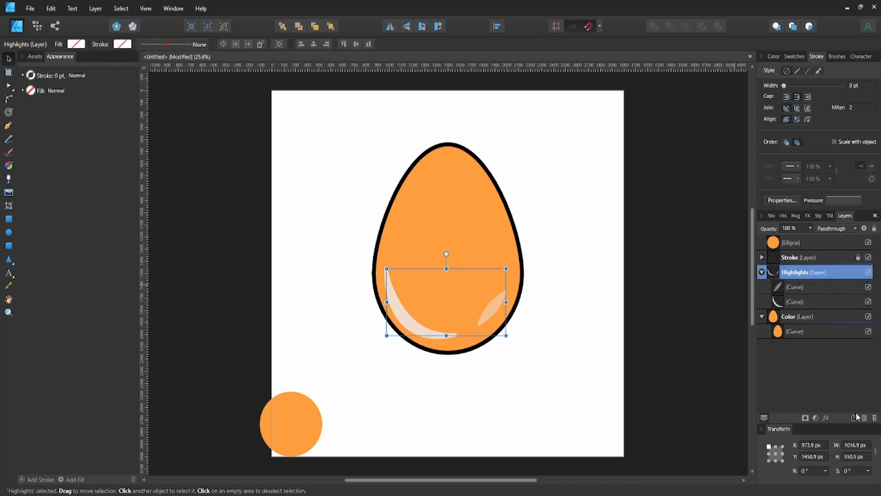
click(853, 418)
double_click(790, 272)
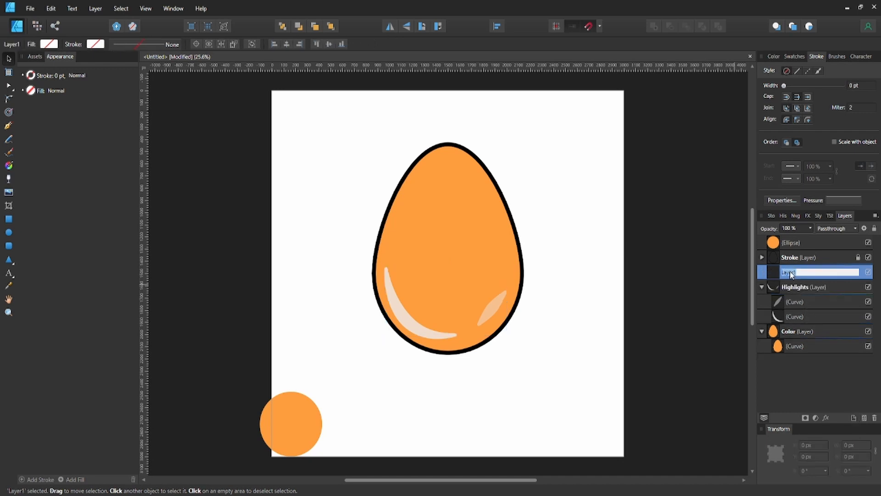
text(Shadow)
key(Return)
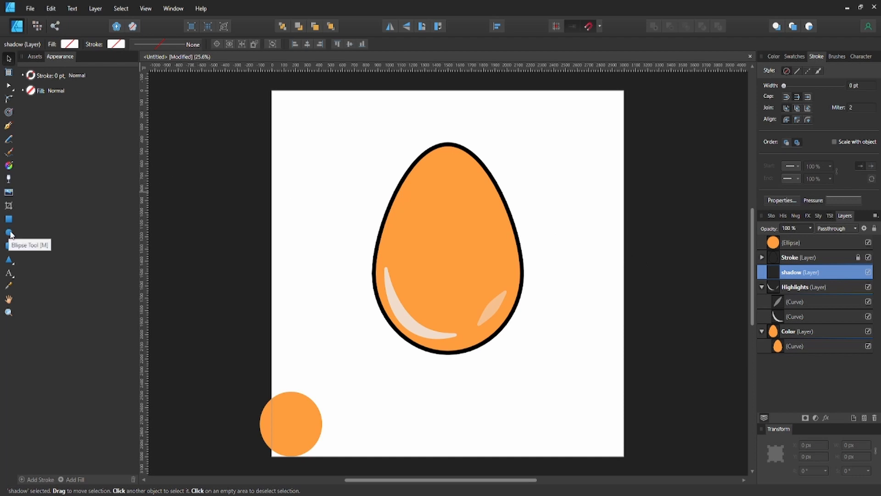
Step: Copy the orange egg shape from the Color layer into the shadow layer and duplicate it there
click(485, 230)
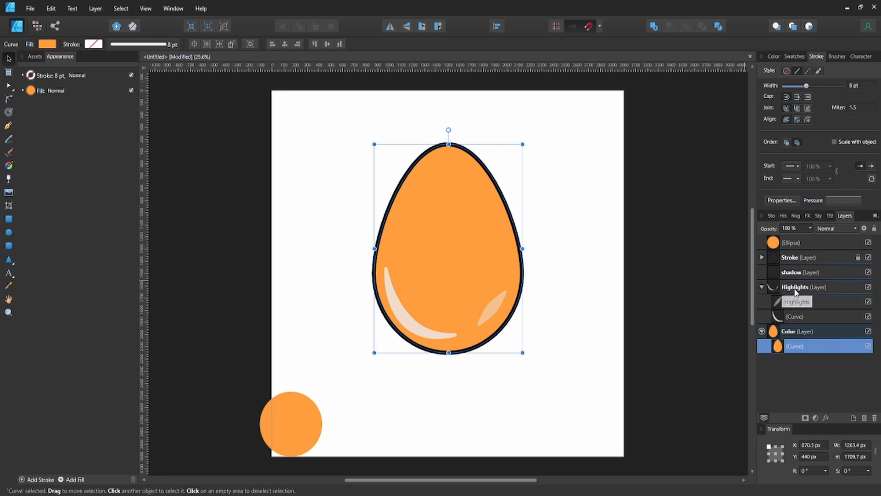
click(801, 274)
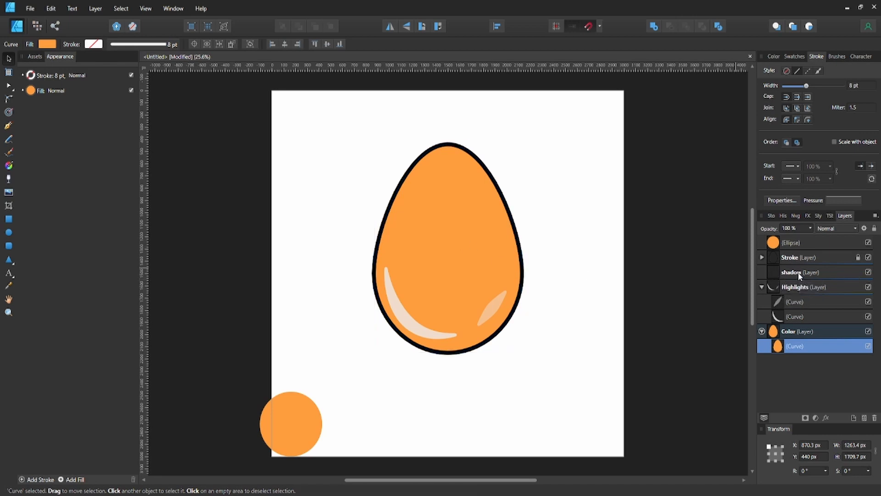
key(ctrl+v)
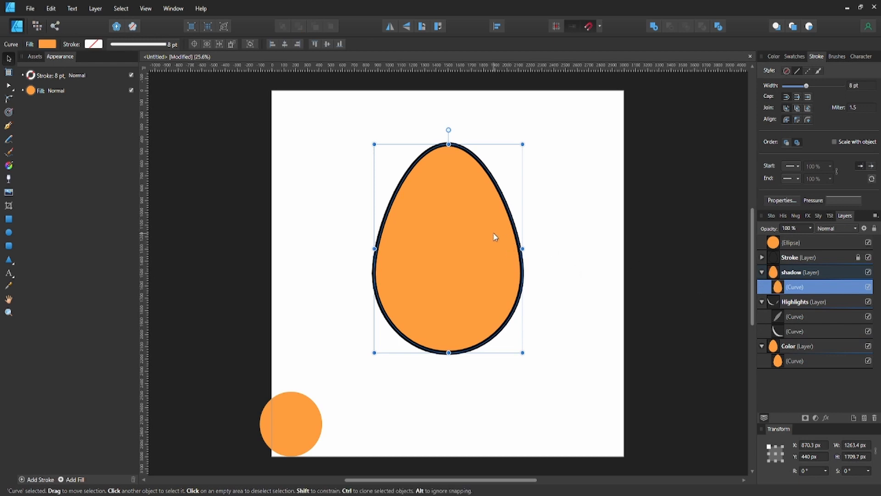
key(ctrl+j)
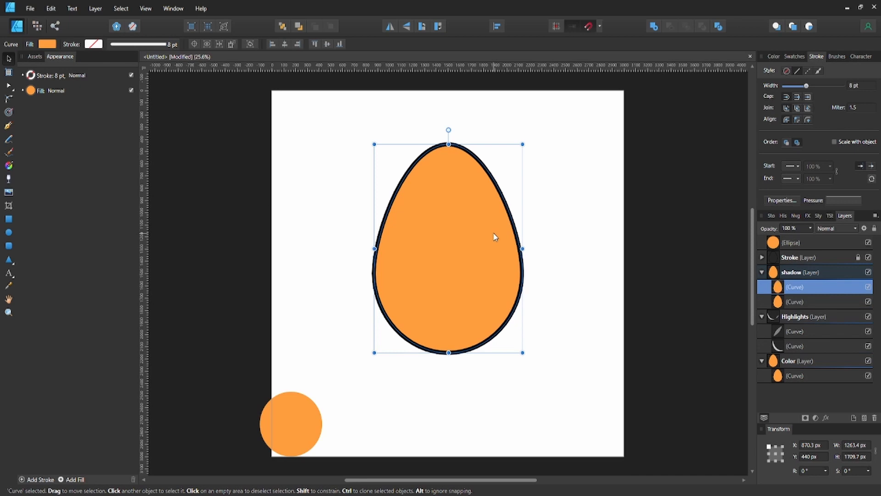
Step: Move the upper egg copy about 140 px left and 121 px down, and subtract it from the other copy in the shadow layer
drag(494, 237, 476, 252)
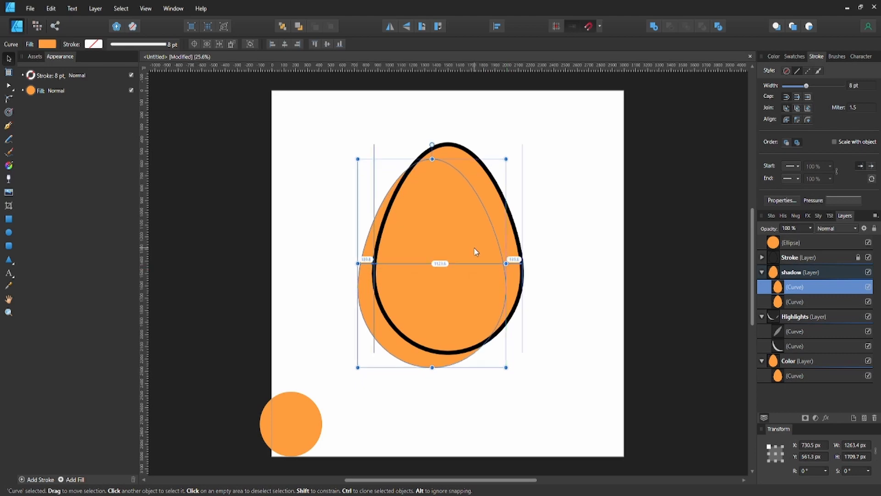
shift+click(793, 302)
click(792, 289)
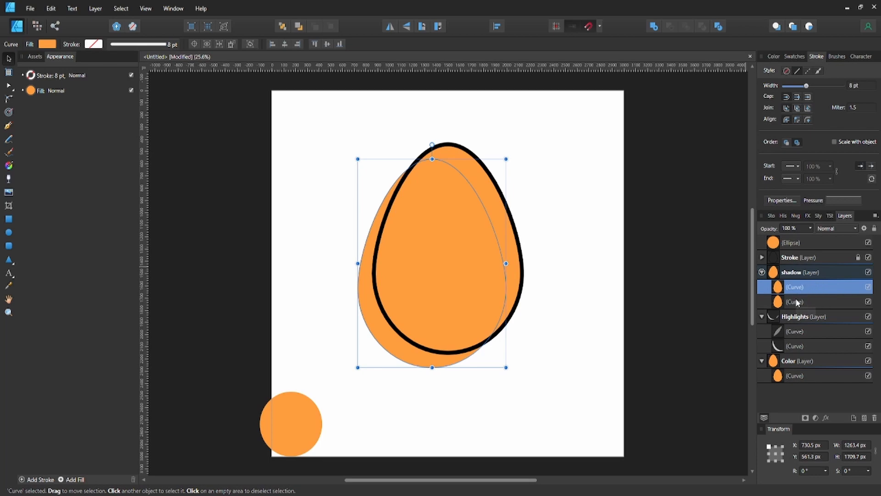
shift+click(797, 302)
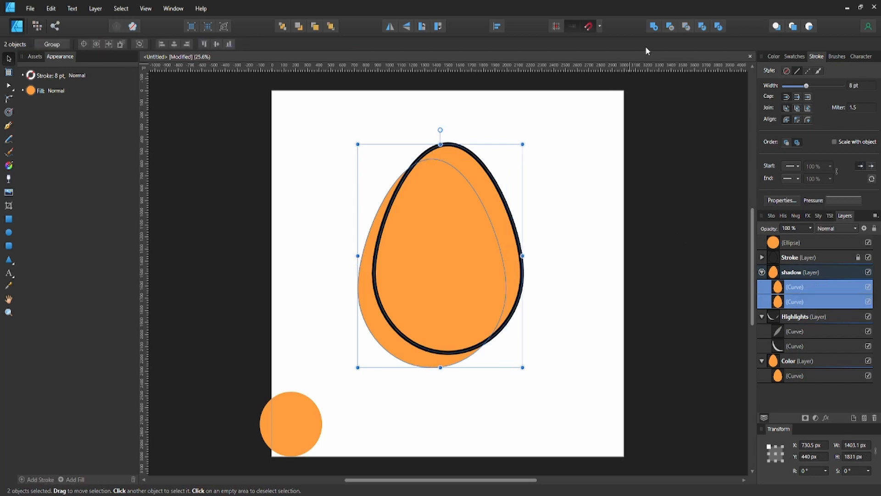
click(669, 26)
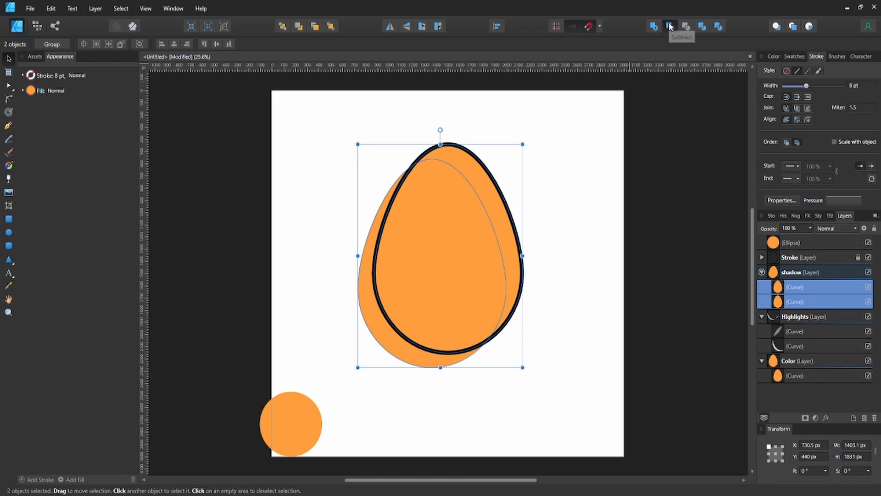
key(ctrl+z)
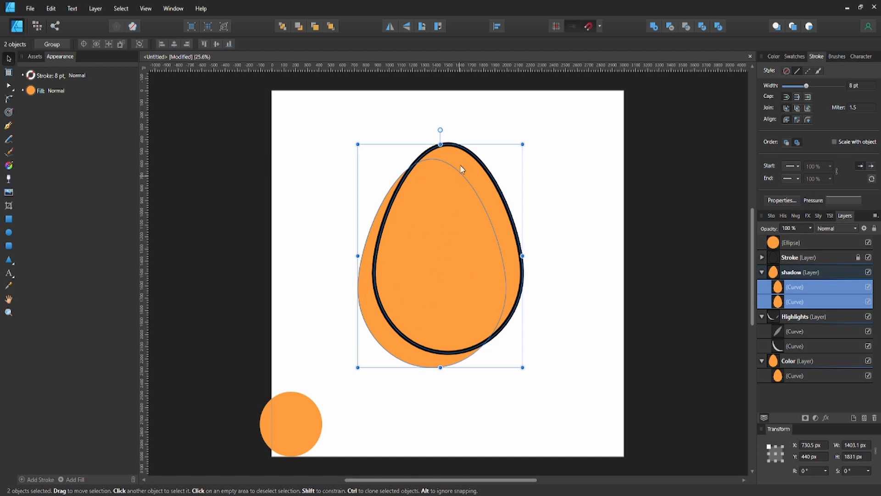
click(669, 27)
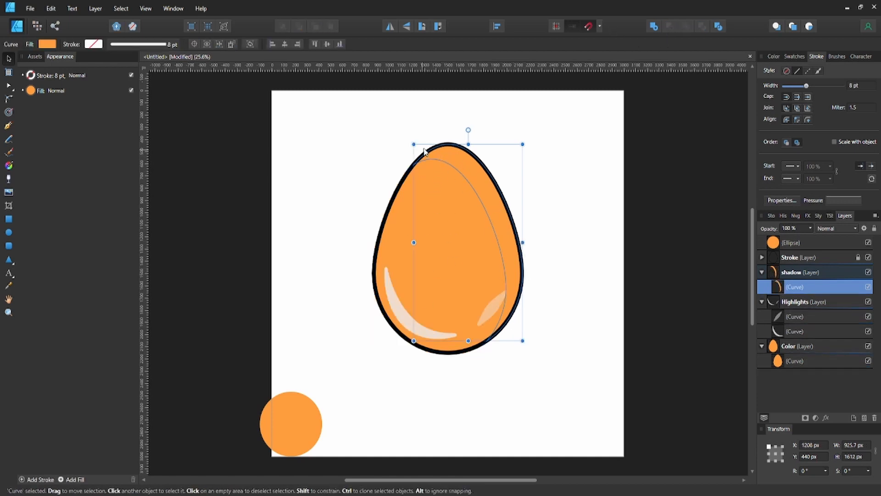
Step: Darken the crescent's fill to a very dark brown with the Lightness slider and reduce the fill opacity to roughly half
click(48, 44)
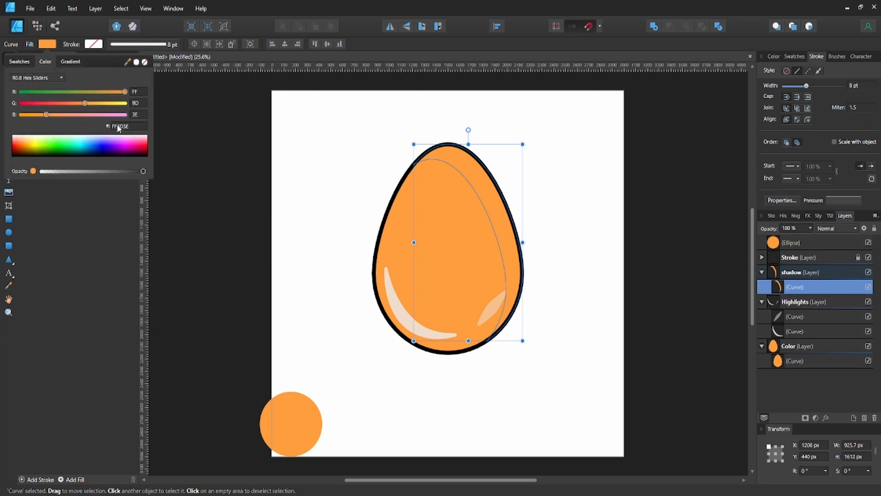
click(59, 79)
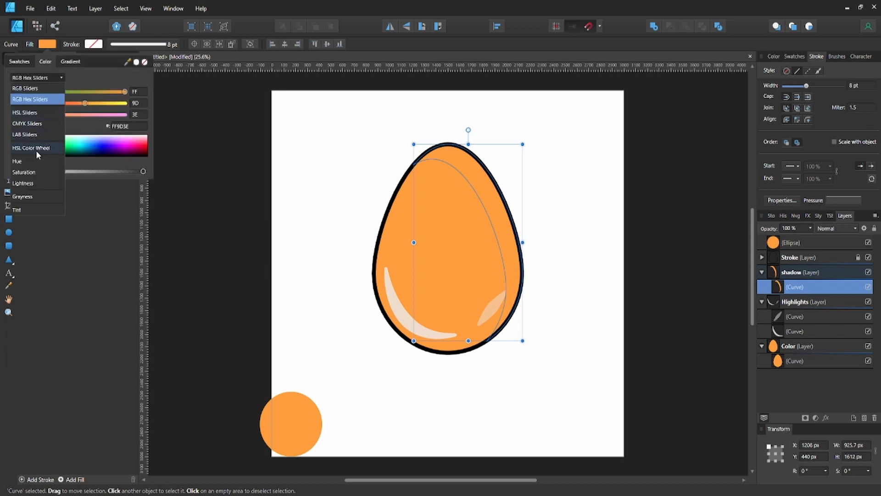
click(39, 182)
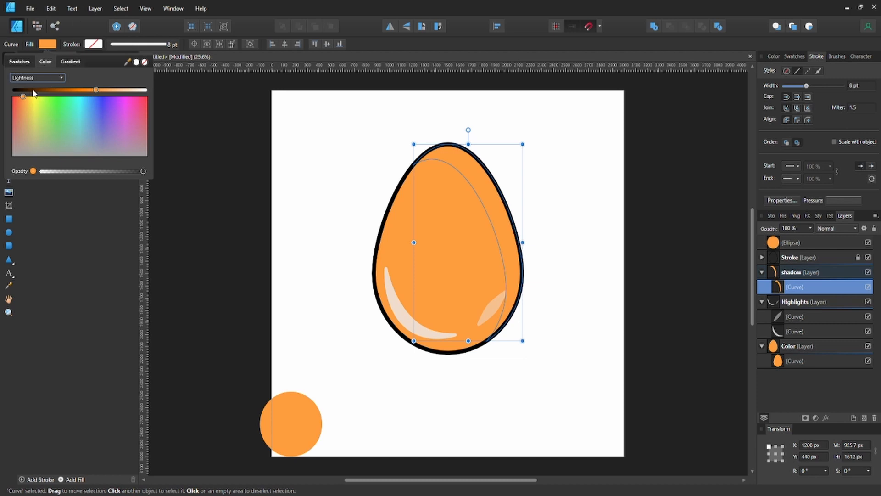
drag(21, 91, 24, 91)
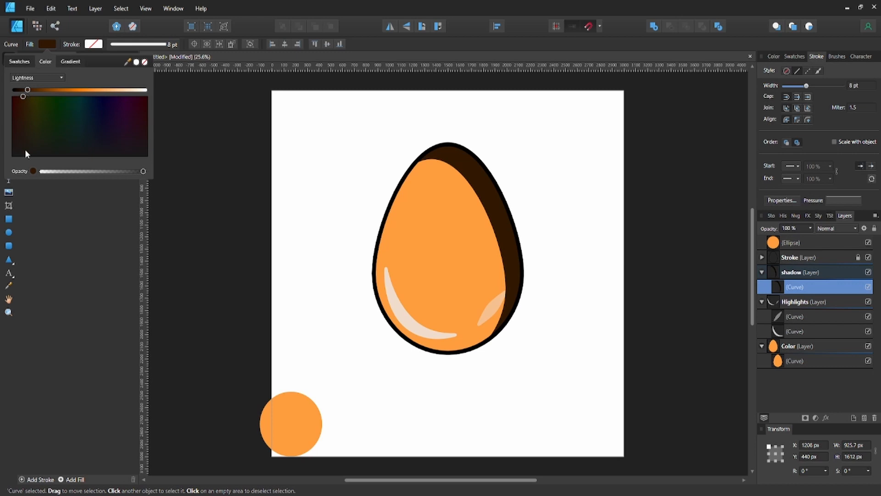
drag(92, 172, 87, 172)
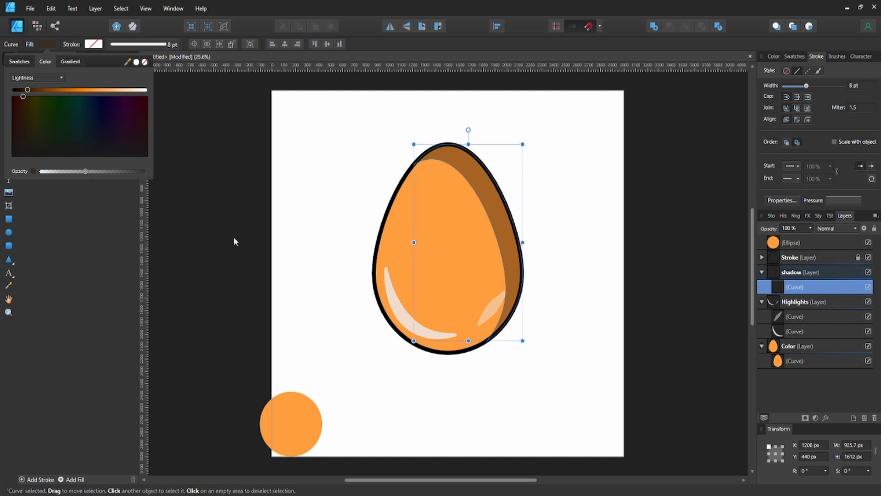
click(347, 233)
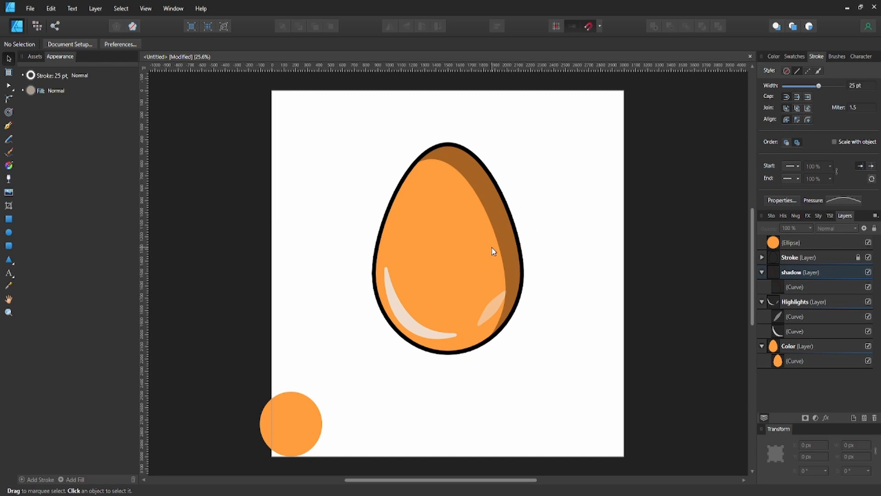
Step: Draw a short diagonal highlight curve over the upper part of the shadow crescent, in the shadow layer
click(493, 218)
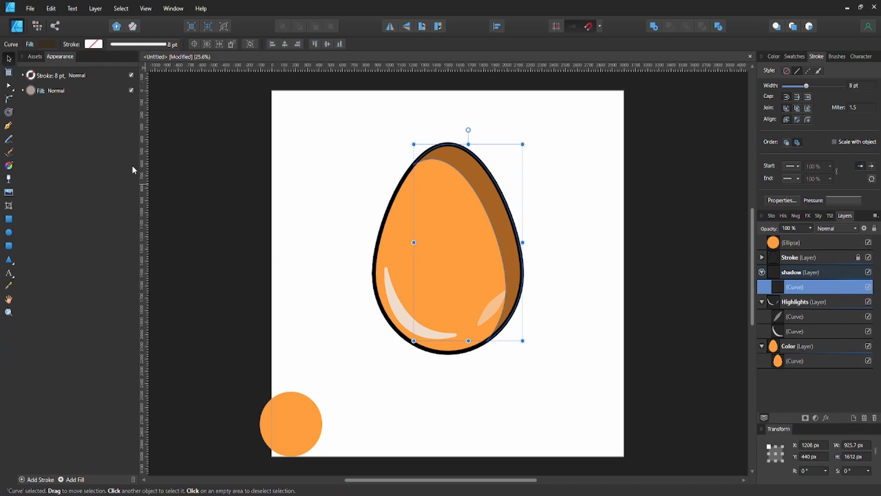
key(p)
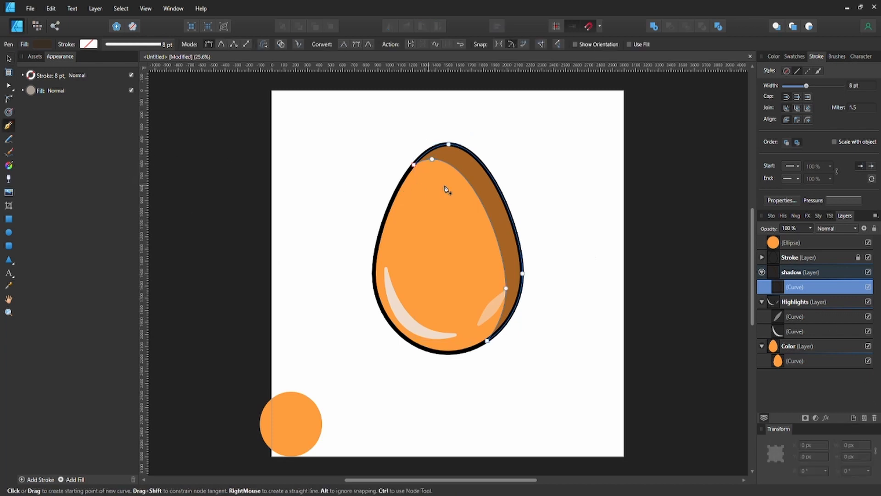
click(461, 159)
click(493, 208)
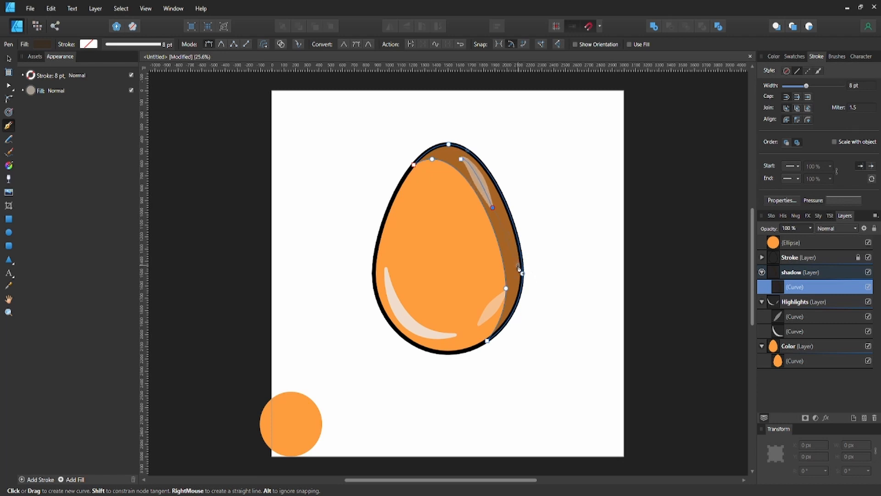
drag(518, 266, 518, 259)
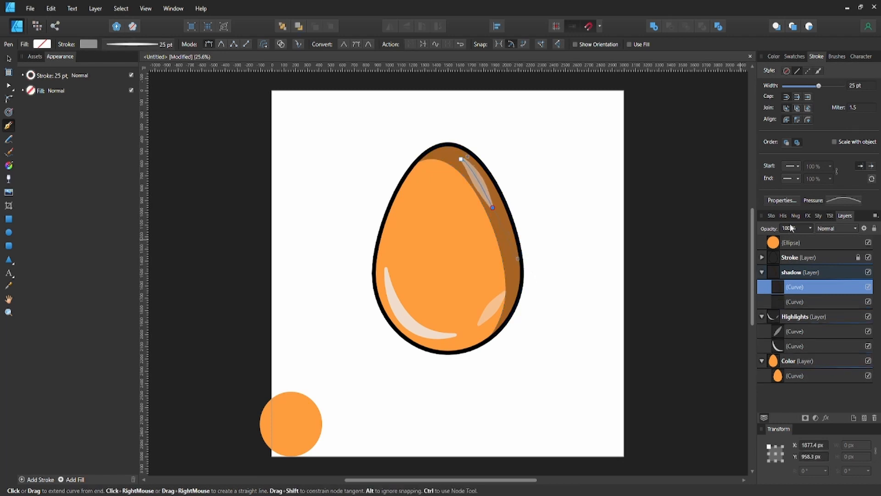
Step: Reset the new highlight's pressure profile and taper only the end of its stroke
click(832, 200)
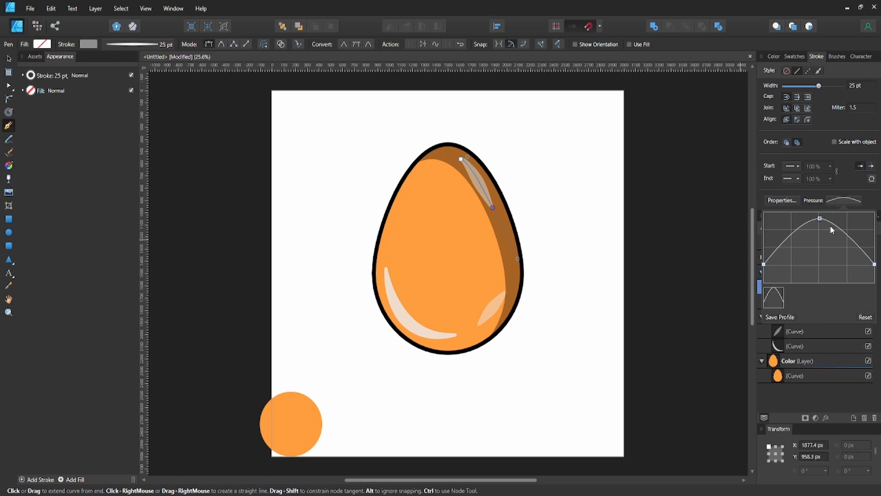
click(865, 317)
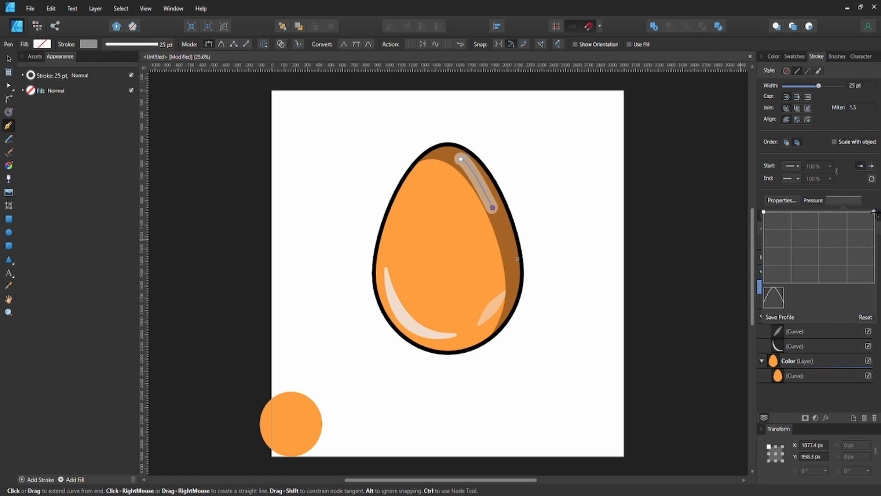
mouse_move(874, 212)
mouse_down()
mouse_move(879, 288)
mouse_move(875, 267)
mouse_up()
click(522, 186)
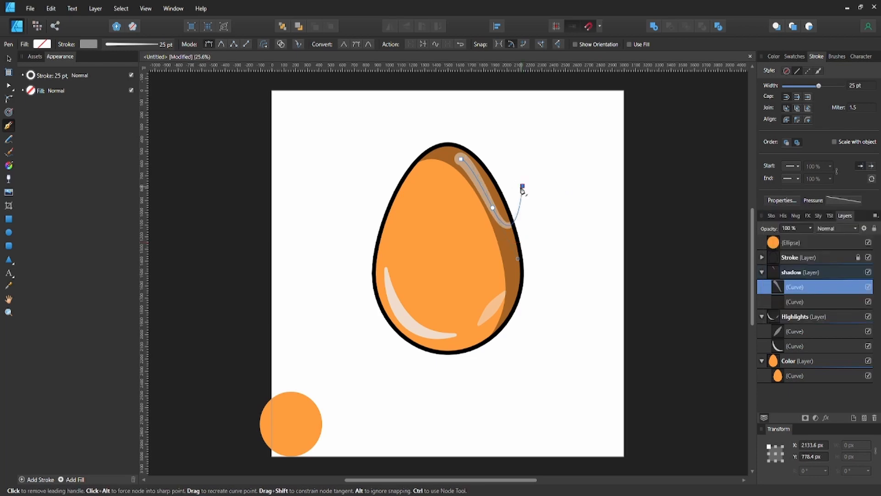
Step: Move the lower end node of the highlight in the shadow crescent slightly farther down and adjust its handle to follow the egg's curve
key(c)
click(507, 178)
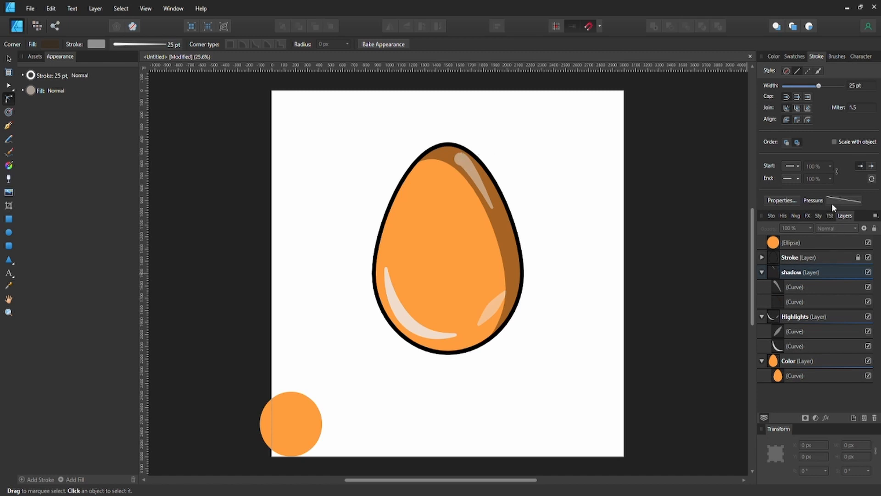
click(482, 183)
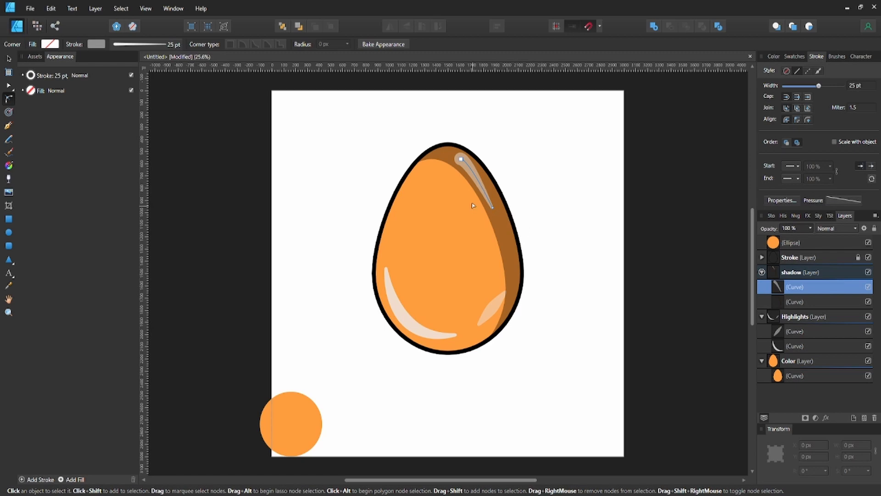
key(p)
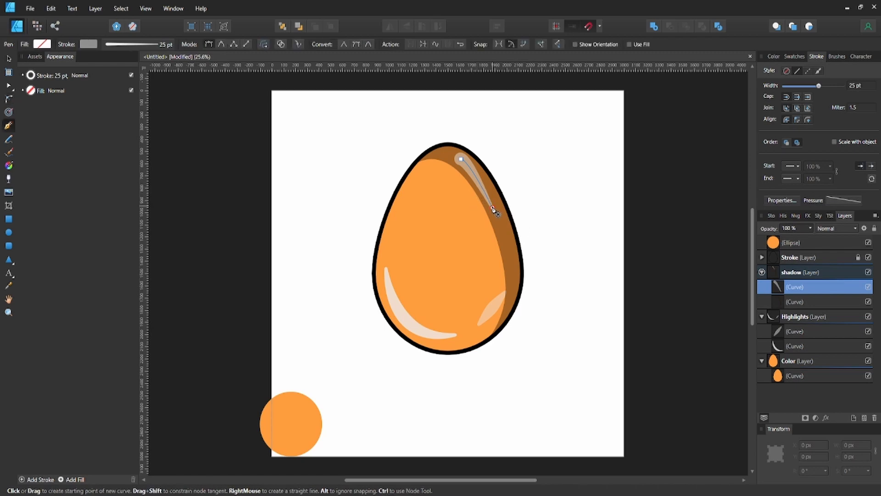
key(a)
click(497, 218)
drag(497, 217, 499, 219)
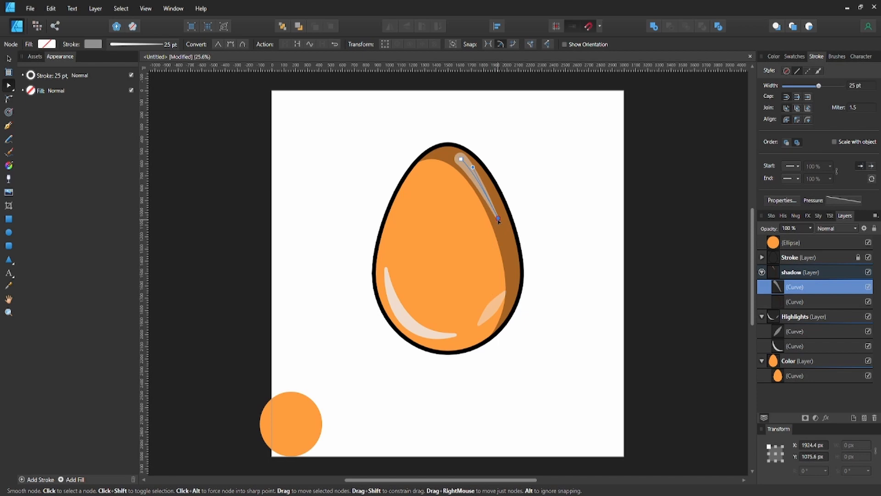
drag(474, 167, 477, 166)
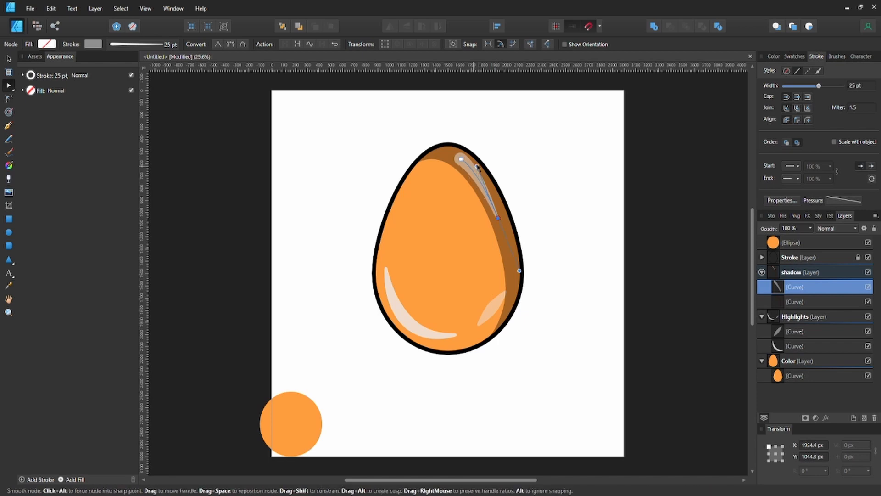
click(504, 170)
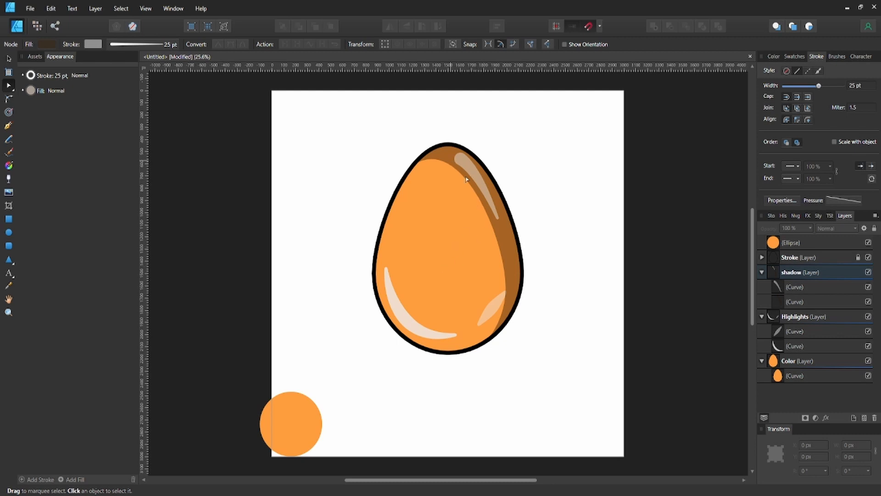
Step: Place that highlight beneath the crescent in the shadow layer, and give its stroke the recent dark brown at roughly 20% opacity
drag(789, 299, 794, 290)
click(796, 302)
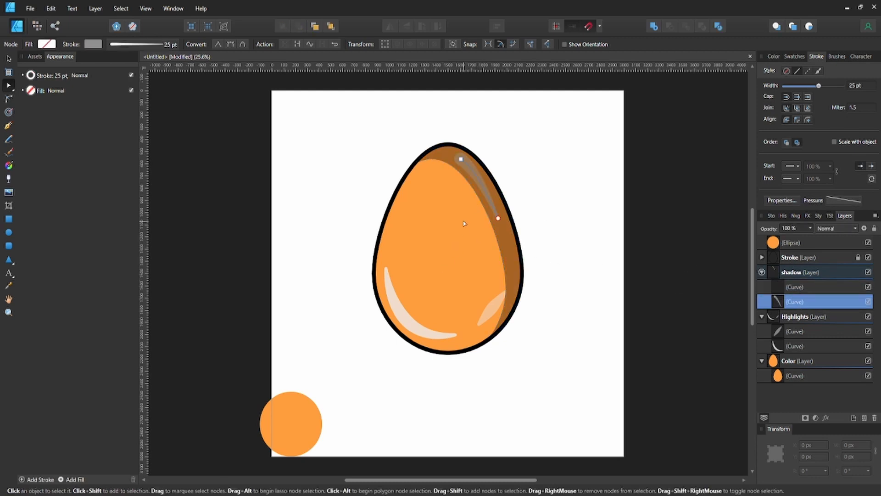
click(93, 44)
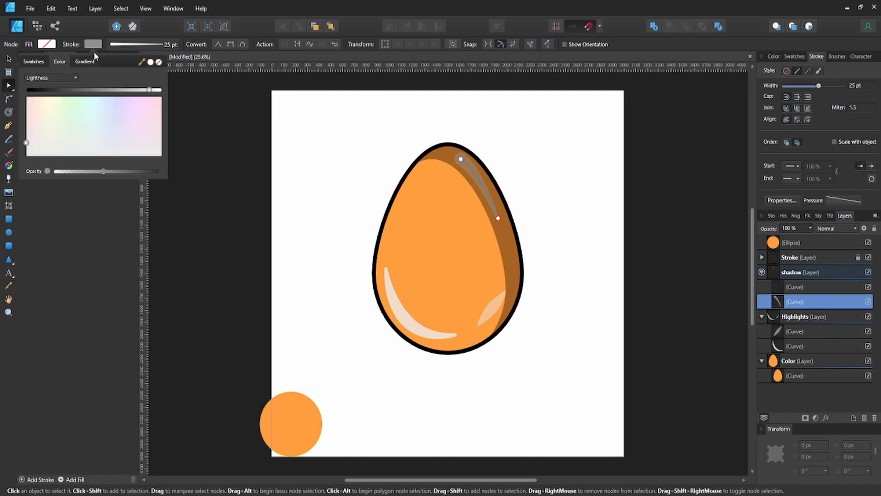
click(34, 61)
click(45, 77)
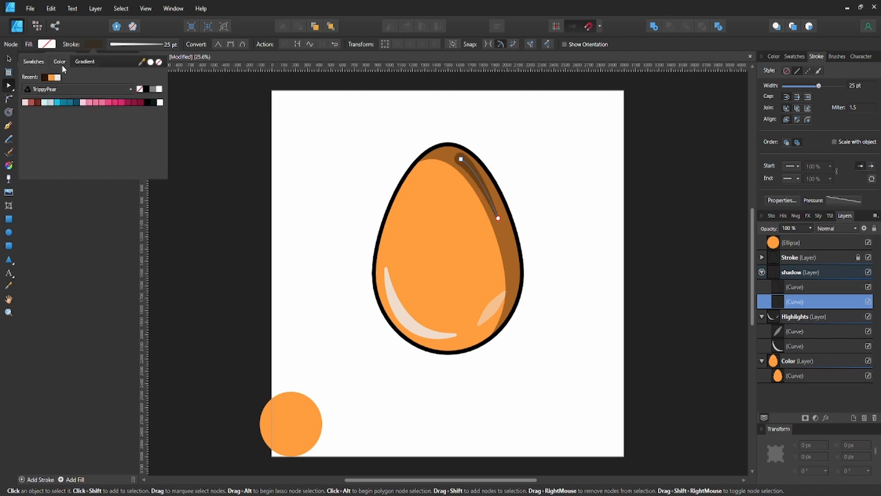
click(60, 63)
drag(88, 172, 75, 172)
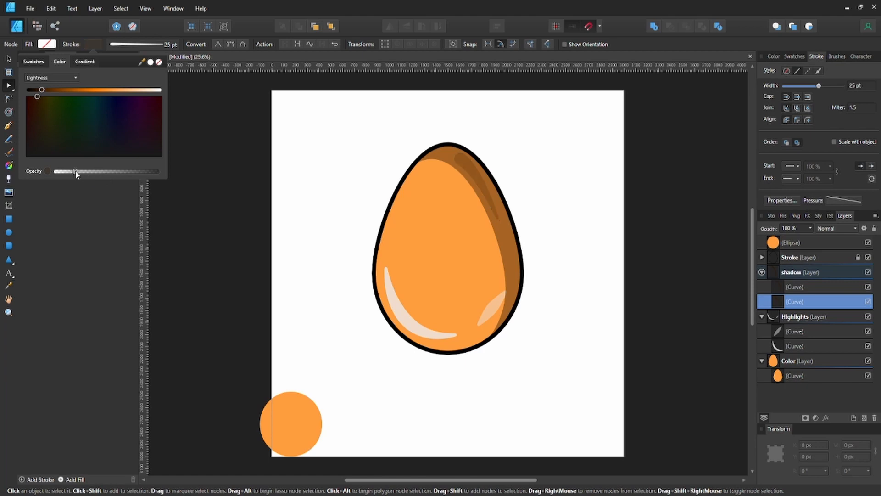
click(290, 191)
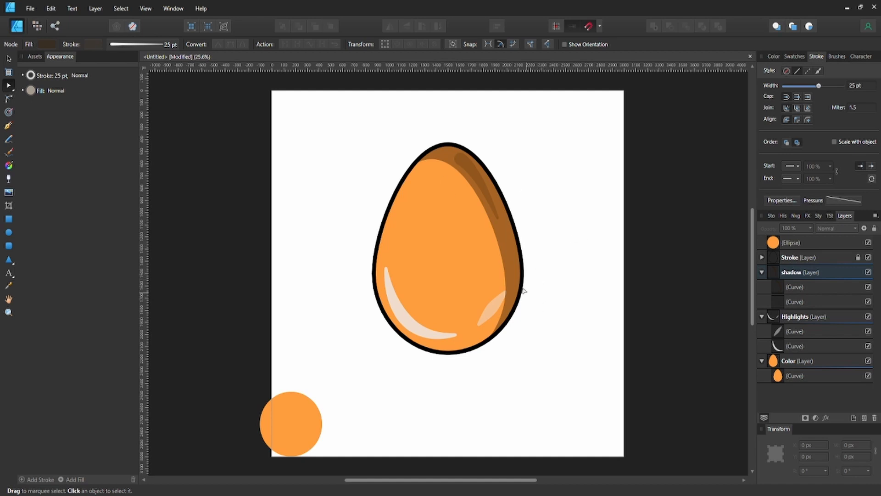
Step: Draw a second short dark curve just below the first one, along the middle of the shadow crescent
click(776, 301)
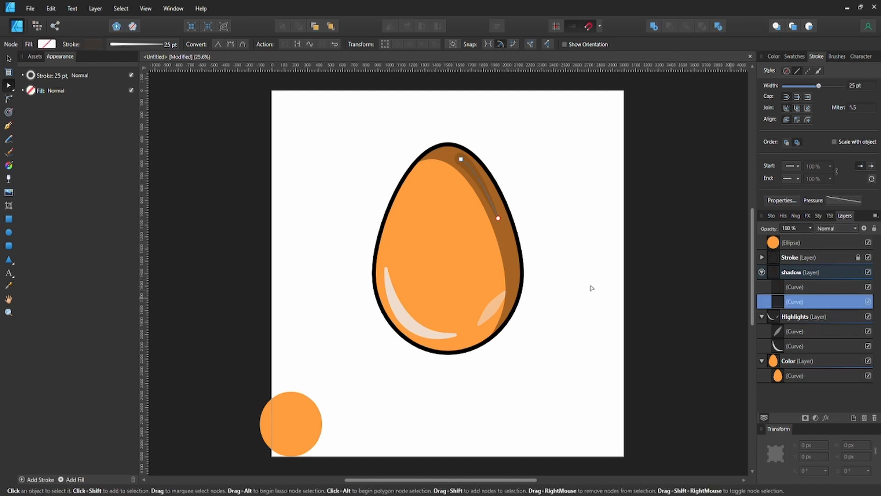
key(p)
click(506, 242)
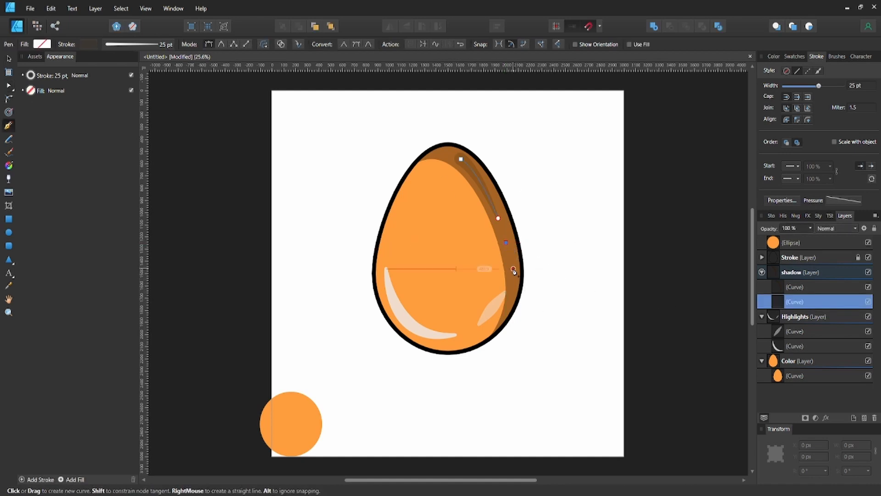
click(513, 269)
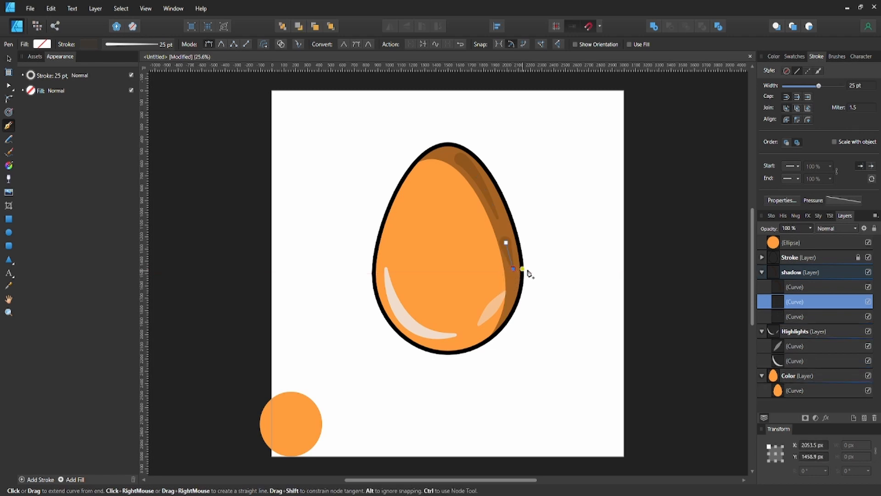
Step: Apply the saved arched pressure profile to the second shadow curve and lower its midpoint for a thinner stroke
click(825, 200)
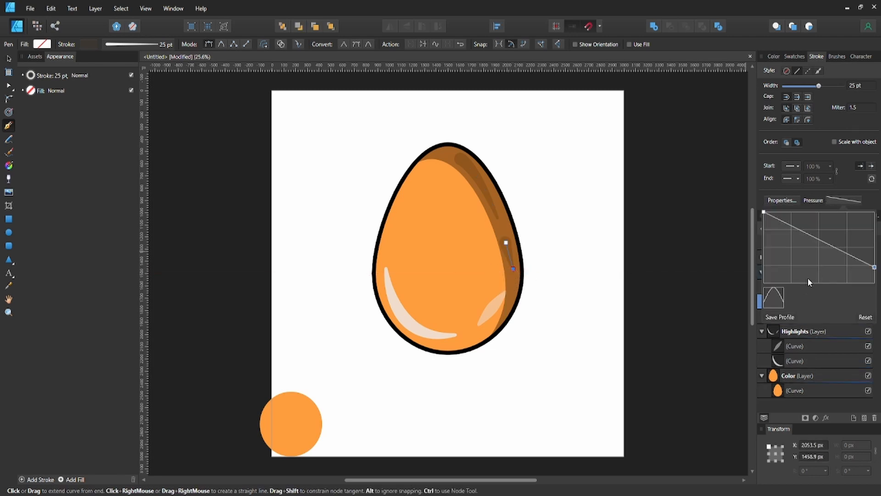
click(774, 298)
click(821, 227)
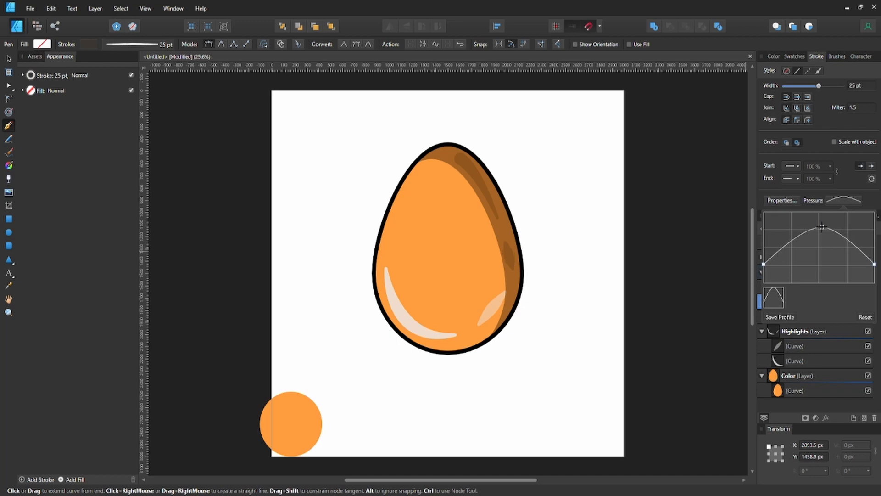
drag(822, 227, 819, 235)
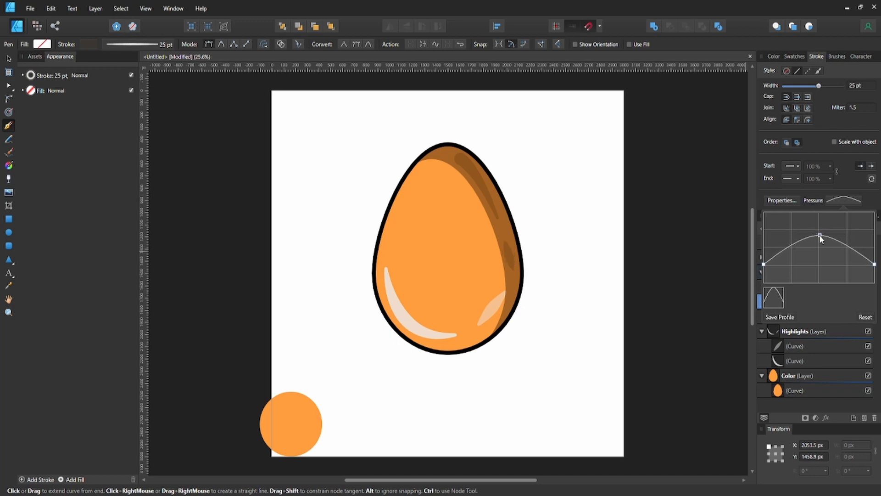
click(90, 45)
click(89, 45)
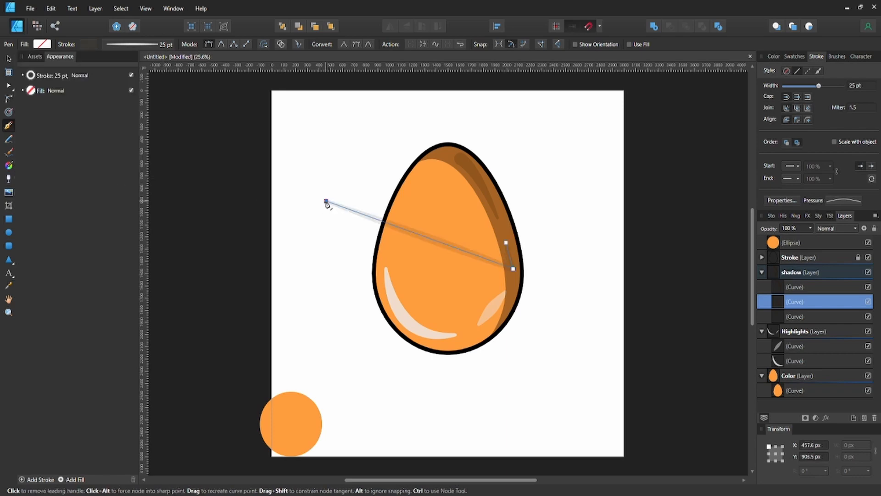
click(327, 201)
key(ctrl+z)
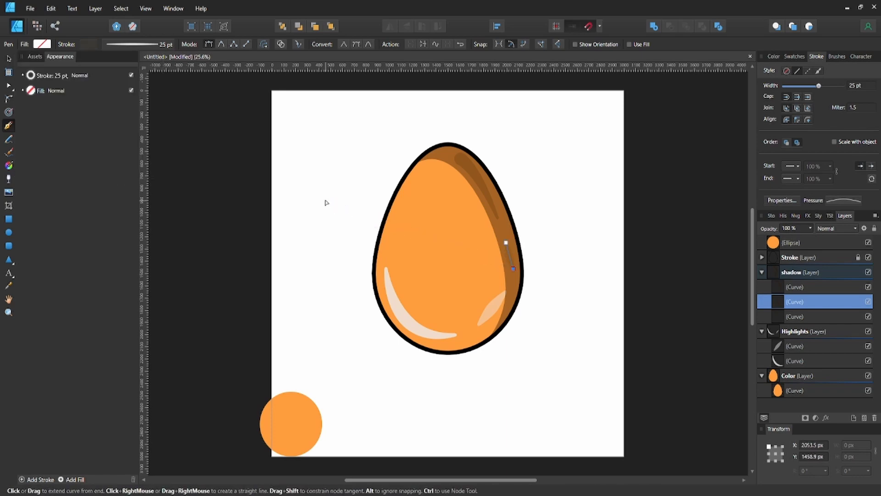
key(a)
click(326, 203)
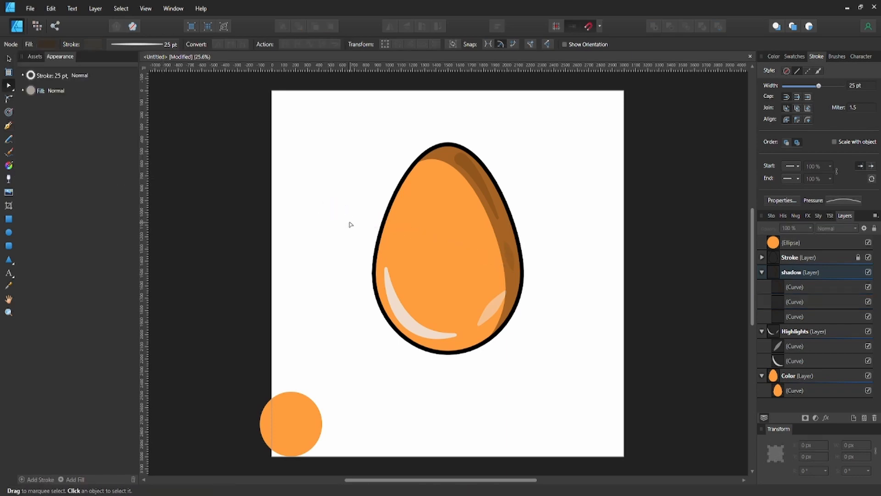
Step: Duplicate the small lower-right highlight, place the copy rotated near the top of the egg, and bend it outward into an arc
click(494, 309)
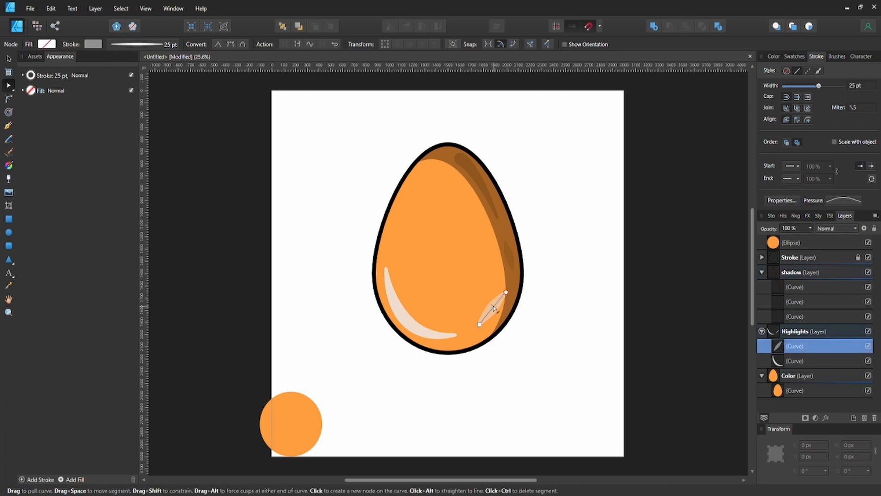
key(ctrl+j)
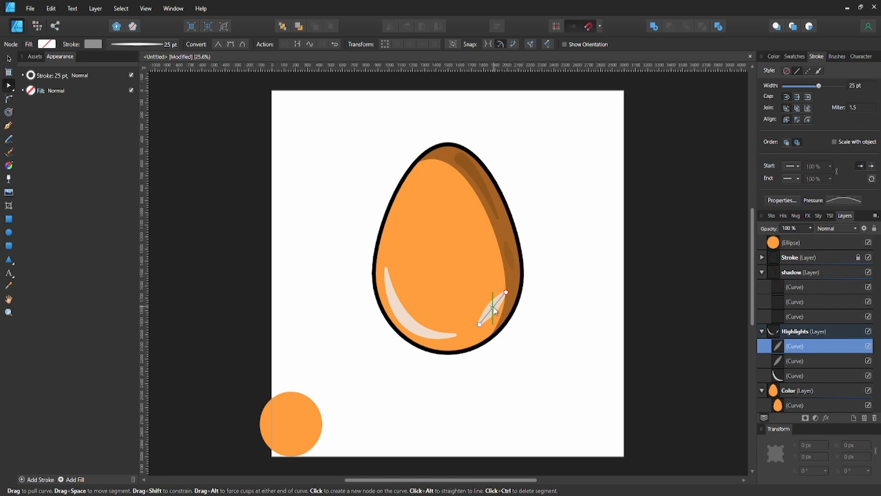
key(v)
drag(493, 305, 429, 193)
drag(458, 228, 443, 202)
key(a)
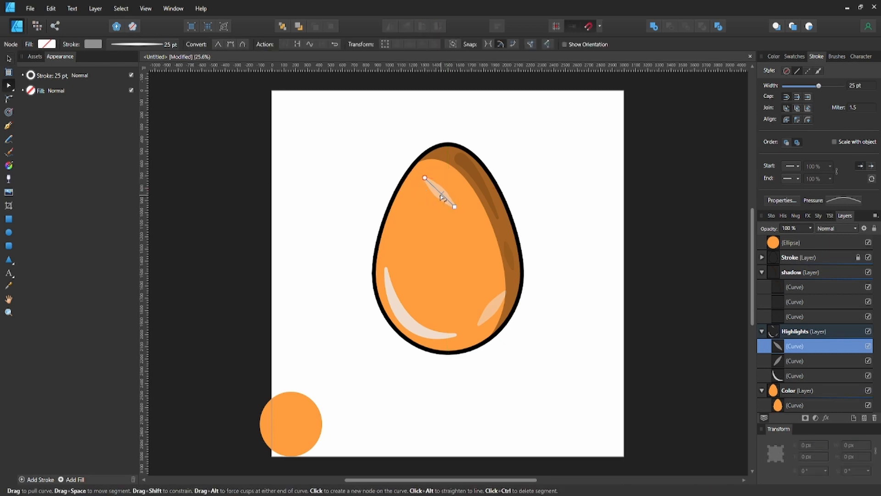
mouse_move(441, 197)
mouse_down()
mouse_move(443, 189)
mouse_move(450, 201)
mouse_move(449, 192)
mouse_up()
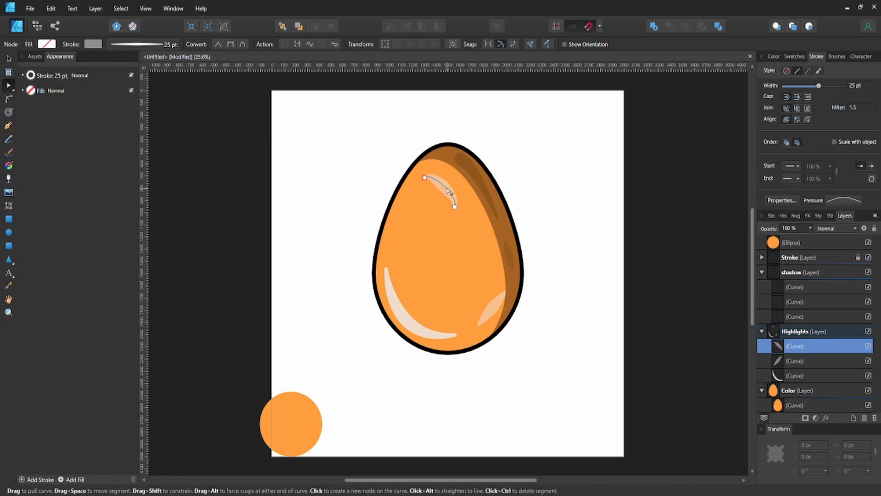
Step: Reset the upper highlight's pressure profile and lower only the end point to roughly a quarter so the stroke tapers
click(828, 200)
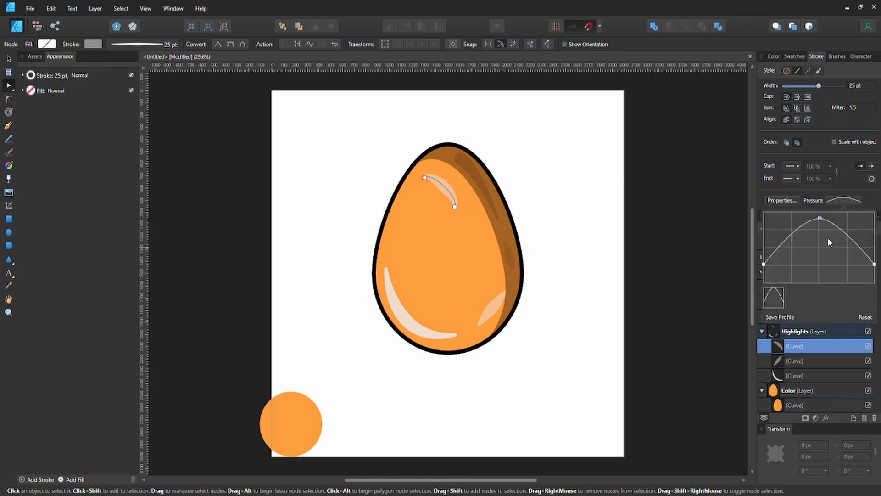
click(538, 171)
click(445, 189)
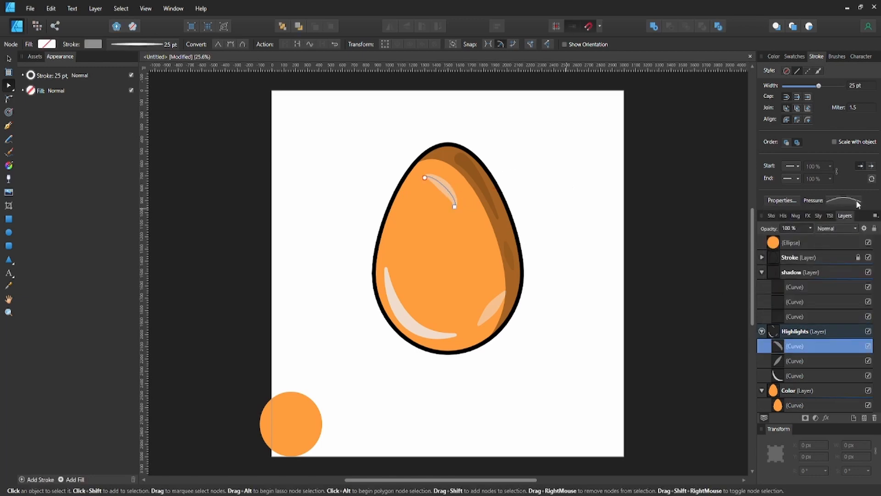
click(848, 201)
click(867, 317)
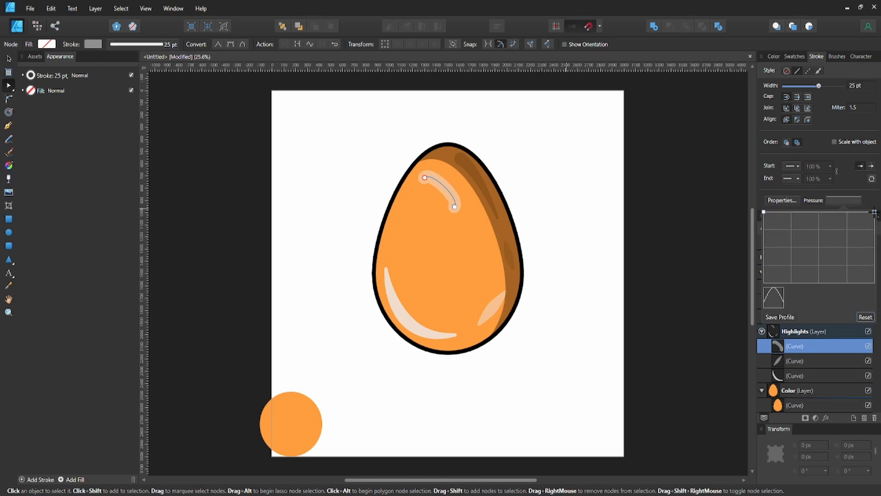
drag(874, 213, 874, 267)
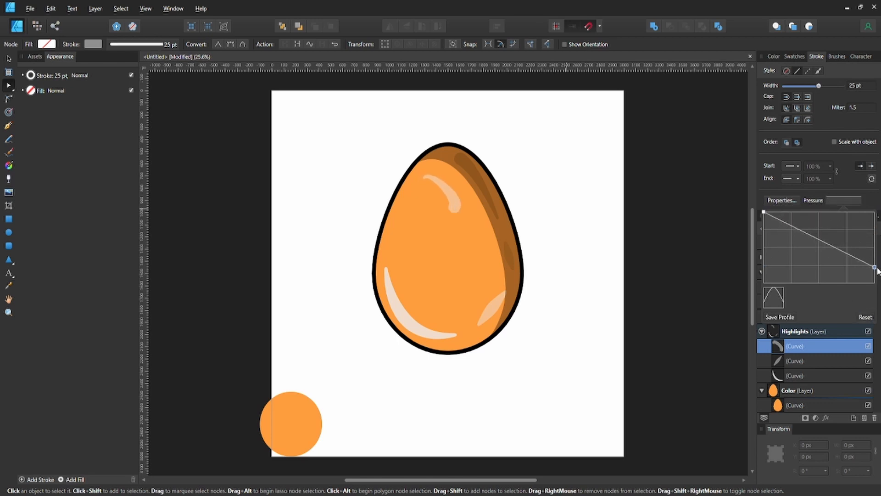
click(580, 197)
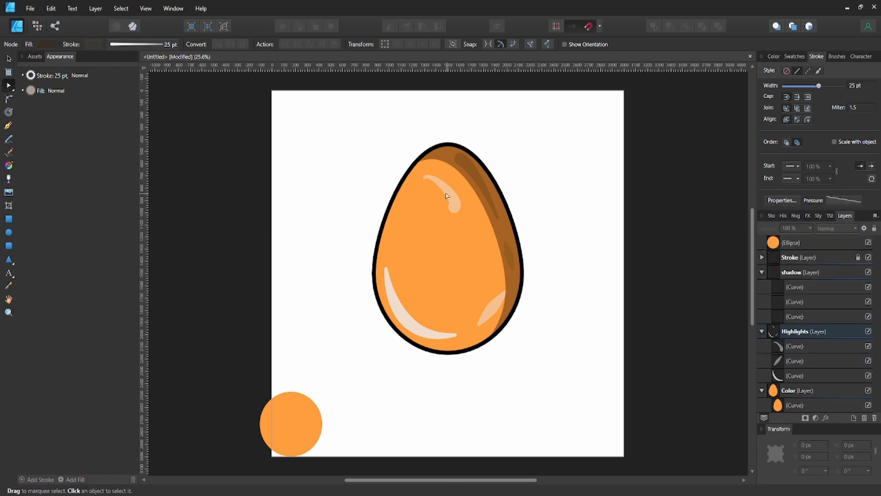
Step: Rotate the upper highlight 90° counter-clockwise, flip it horizontally and back, and position it tilted along the egg's upper-left edge
click(447, 199)
key(v)
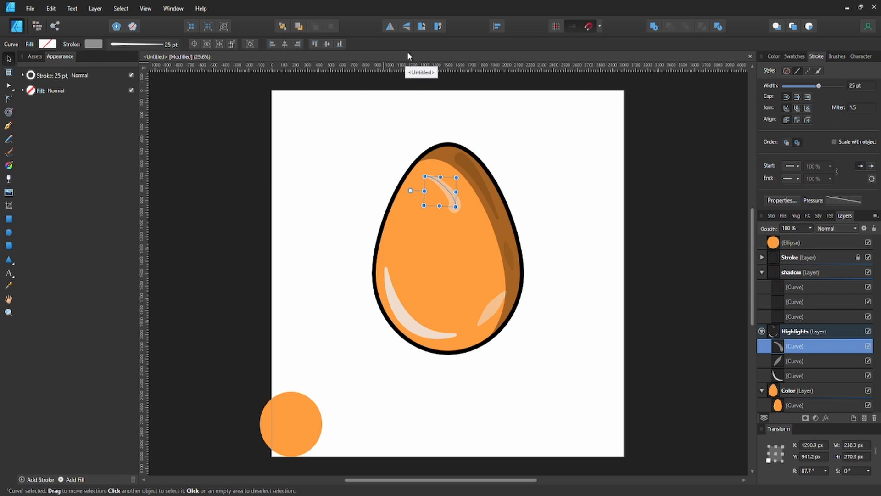
click(424, 27)
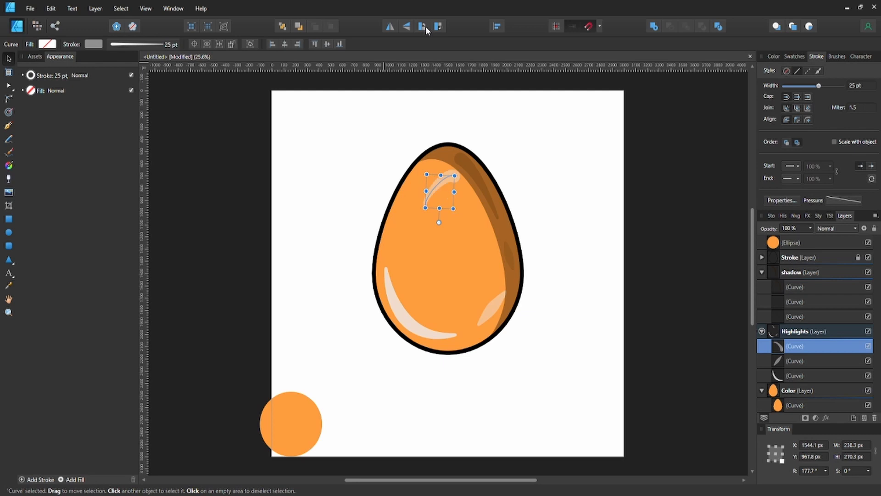
click(391, 26)
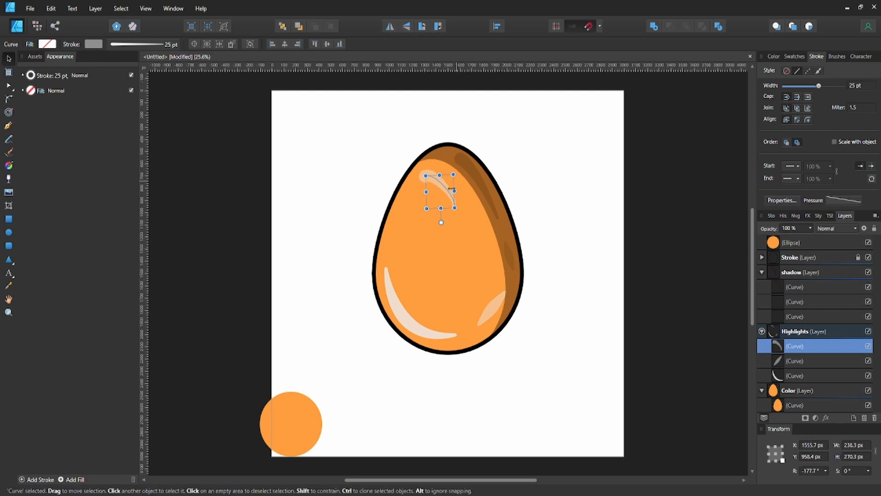
drag(452, 189, 430, 177)
click(391, 27)
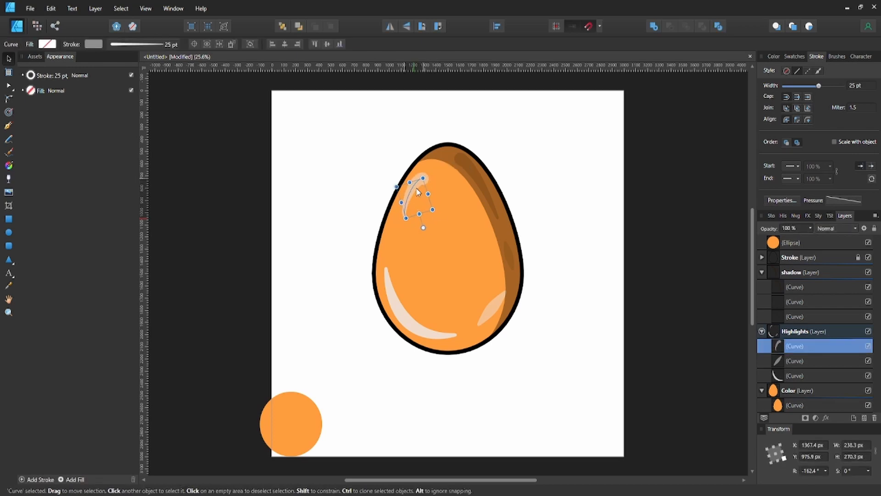
Step: Adjust the curve handle at the lower end of the upper-left highlight, pulling it inward and upward to smooth the arc
click(441, 196)
click(421, 184)
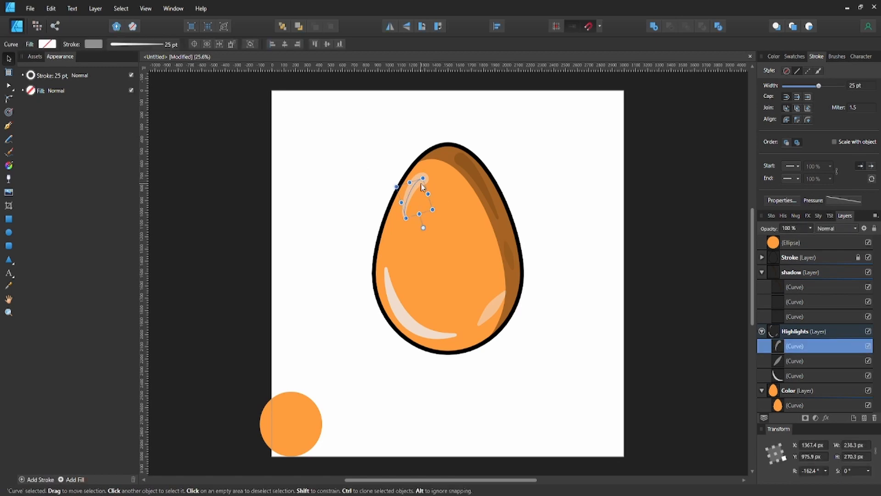
key(a)
click(423, 179)
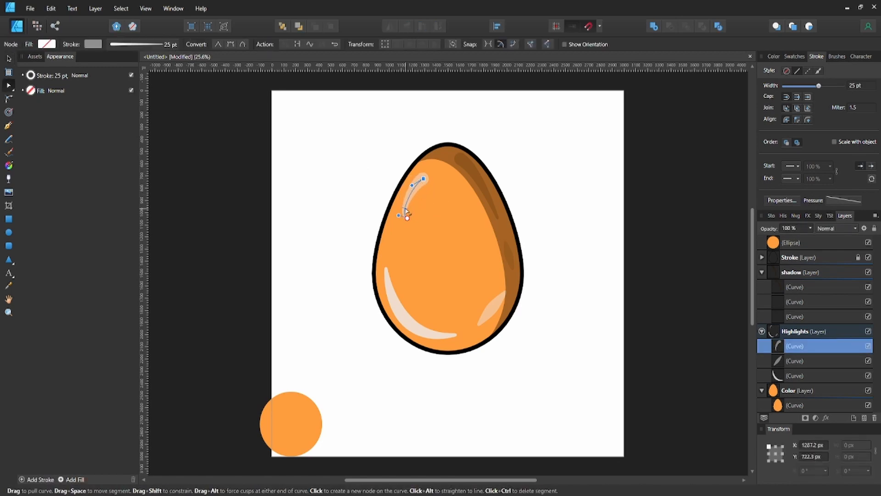
drag(398, 215, 406, 208)
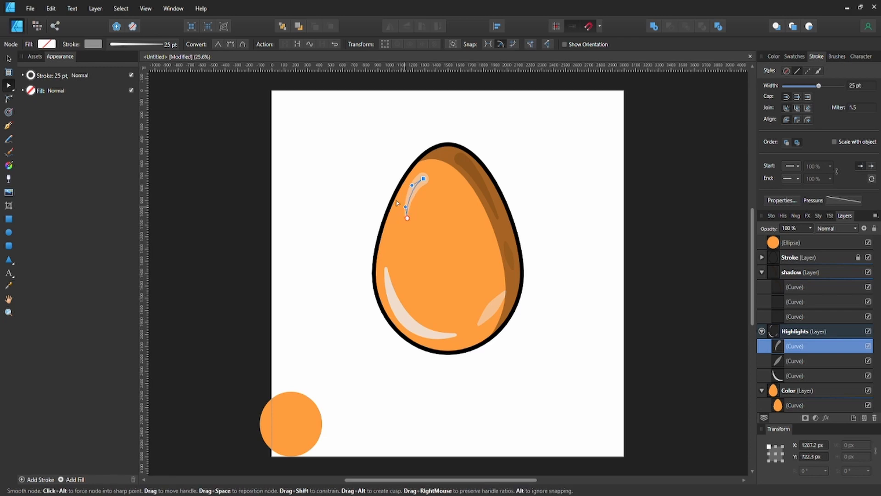
Step: Lower the stroke colour opacity of the upper-left highlight to roughly a quarter, then deselect it
click(348, 181)
click(423, 181)
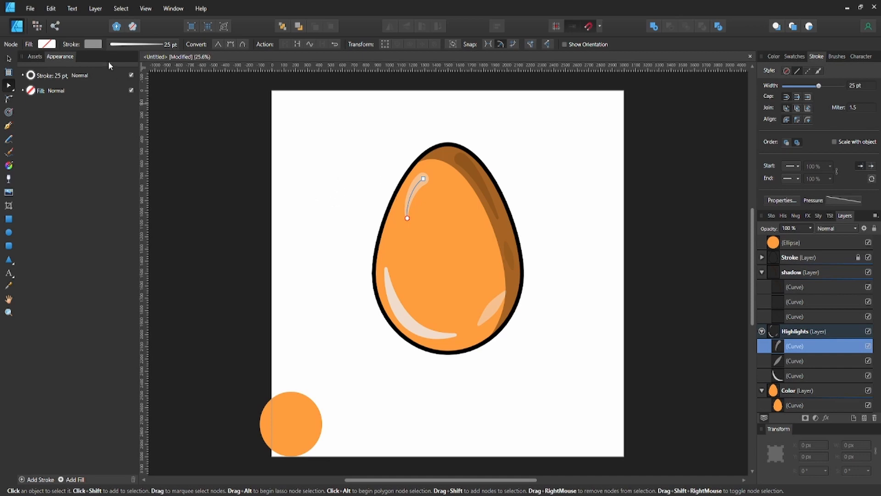
click(93, 44)
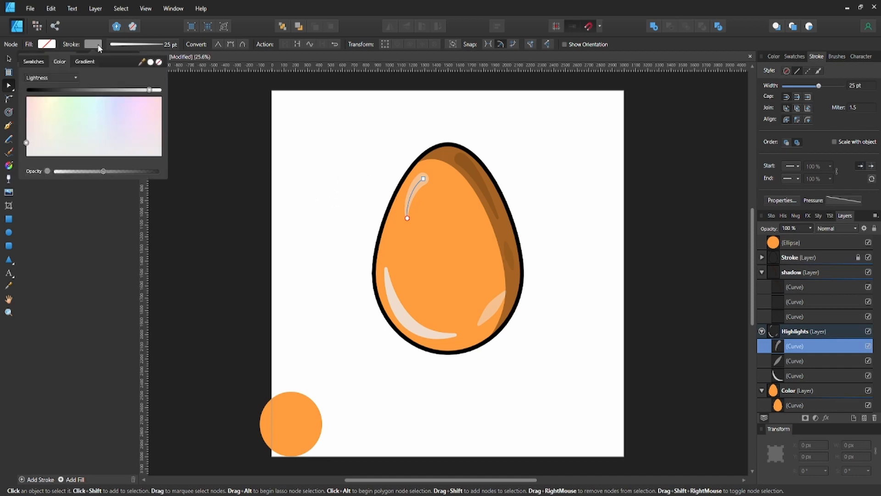
click(77, 170)
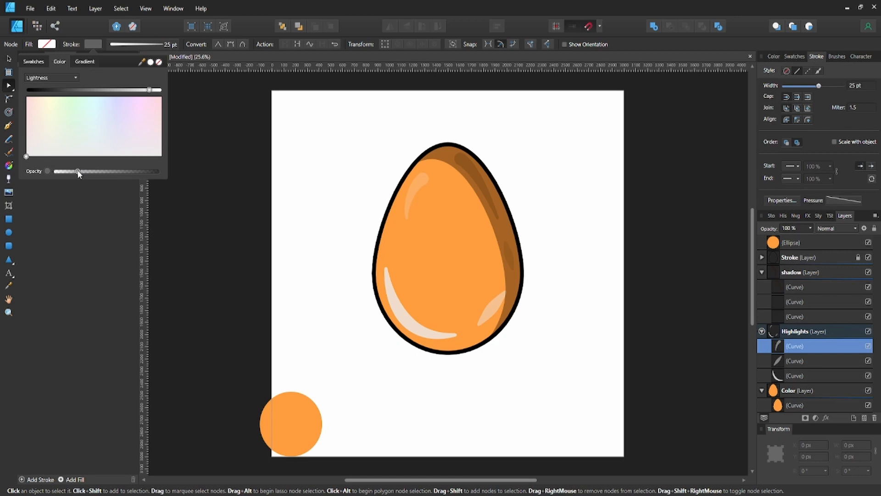
click(281, 166)
click(281, 166)
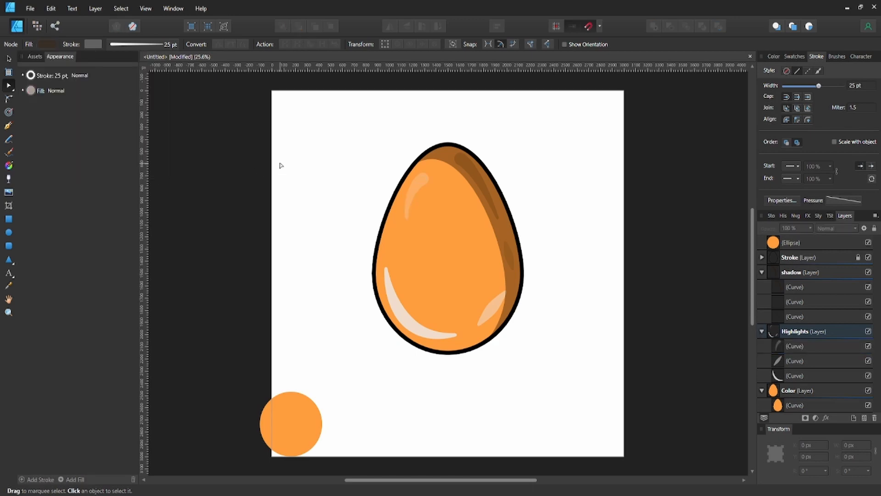
Step: Collapse the shadow, Highlights and Color layers in the layer list
click(763, 272)
click(761, 287)
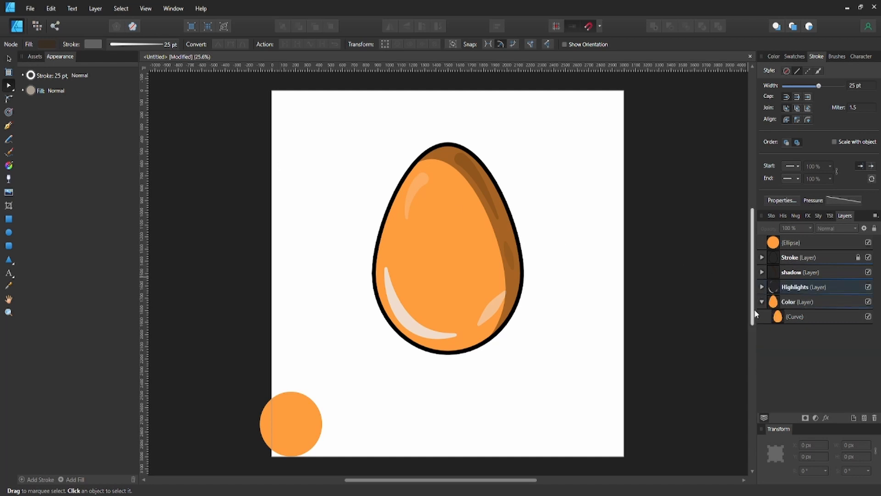
click(761, 302)
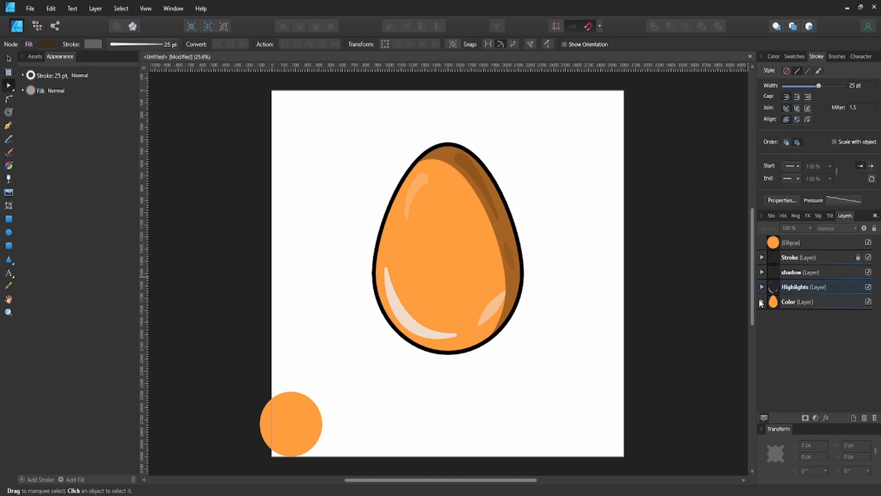